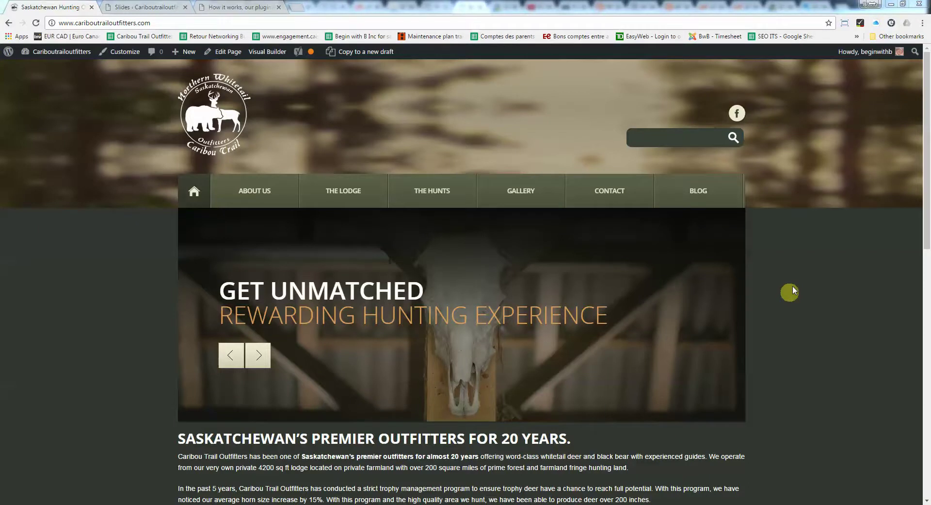
# Examine the homepage's slider and the content sections below it.
pyautogui.scroll(-5, 796, 223)
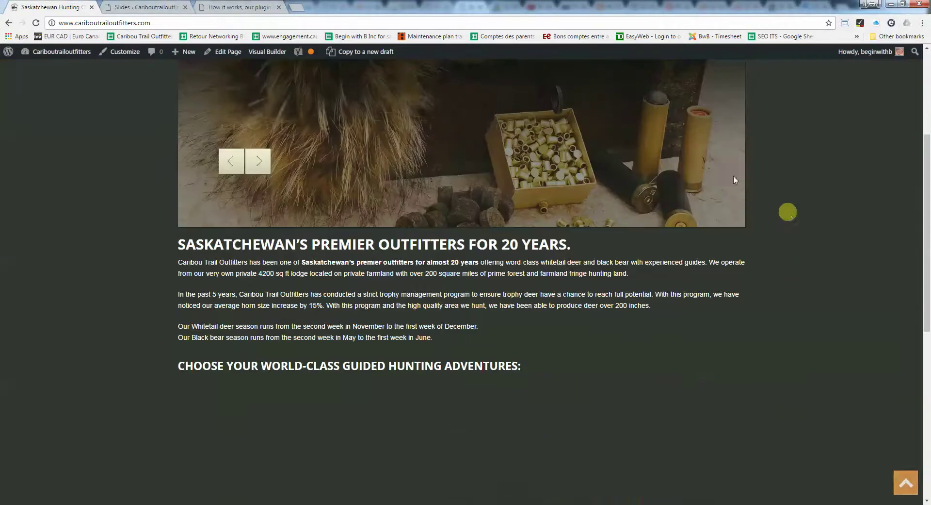
pyautogui.scroll(1, 354, 160)
pyautogui.scroll(3, 584, 229)
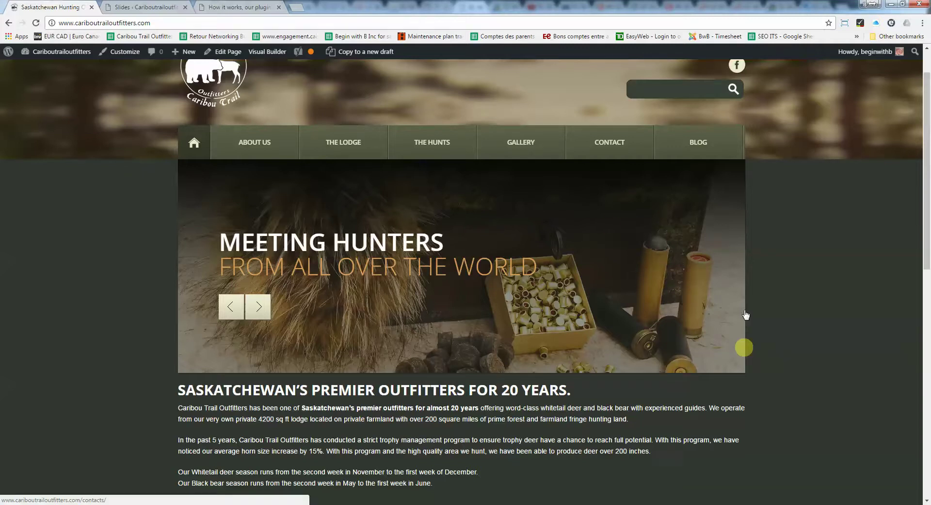
pyautogui.scroll(-5, 313, 294)
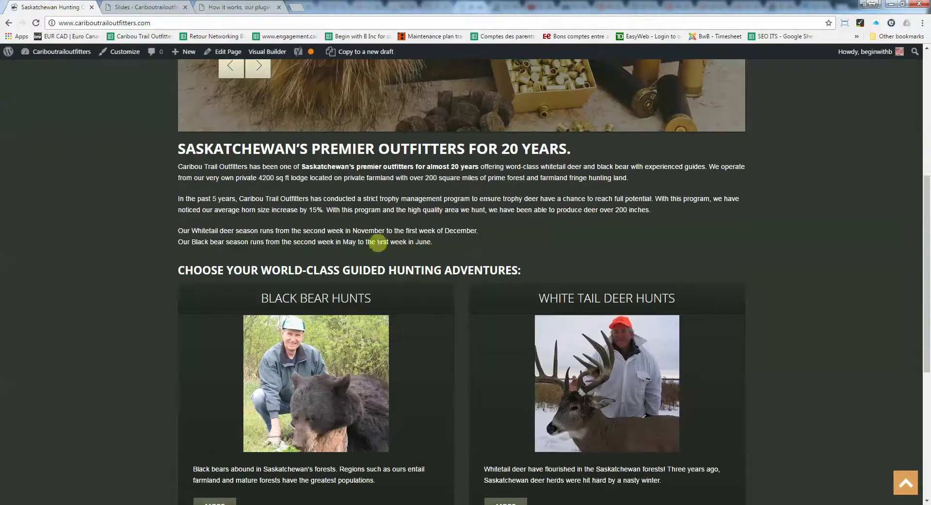
pyautogui.scroll(5, 374, 235)
pyautogui.moveTo(401, 188)
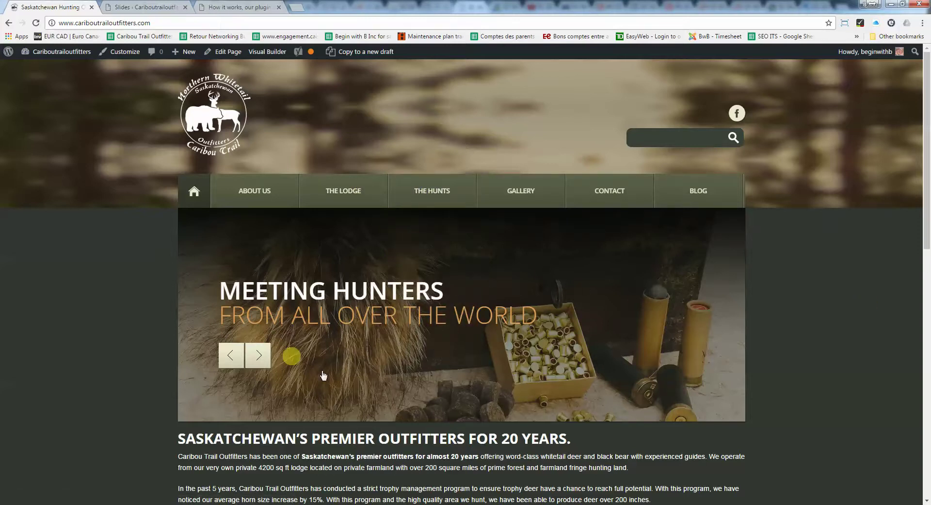
# View the slides list in the WordPress admin and compare its entries with the homepage slider.
pyautogui.click(148, 5)
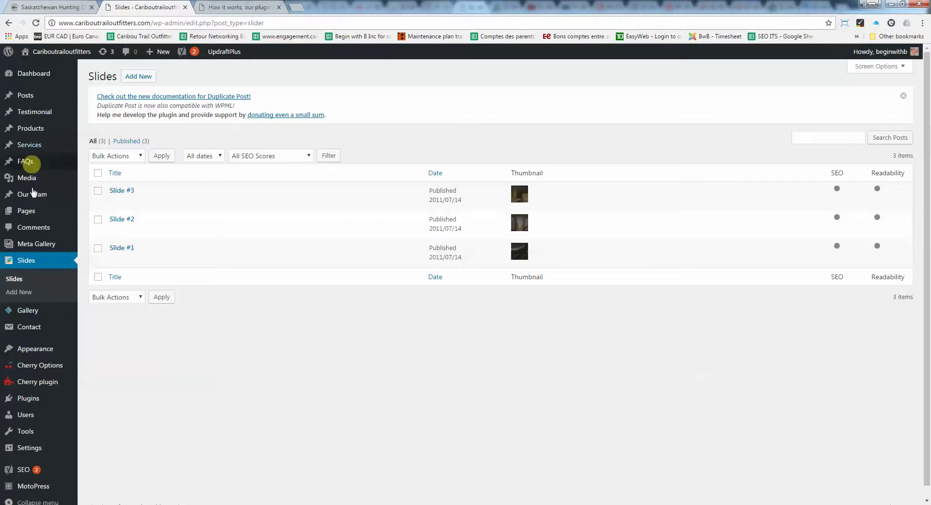
pyautogui.click(27, 263)
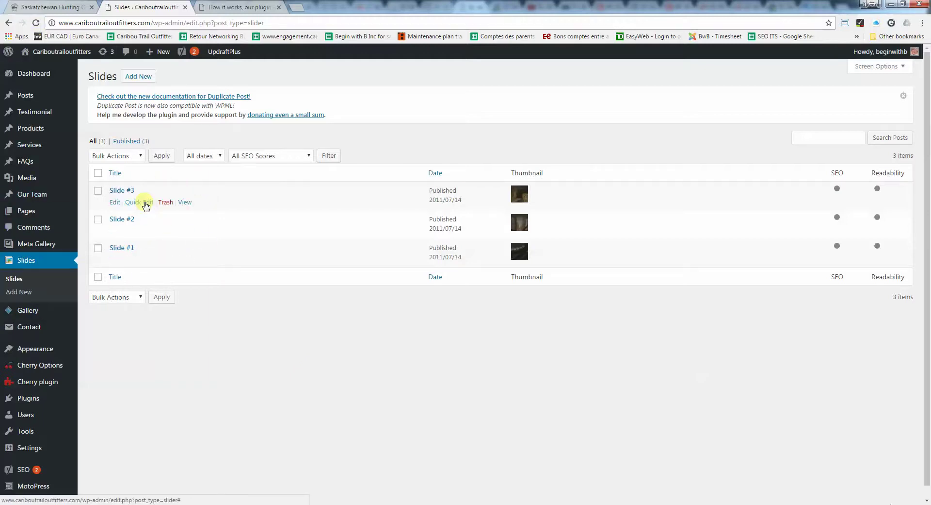
pyautogui.click(58, 7)
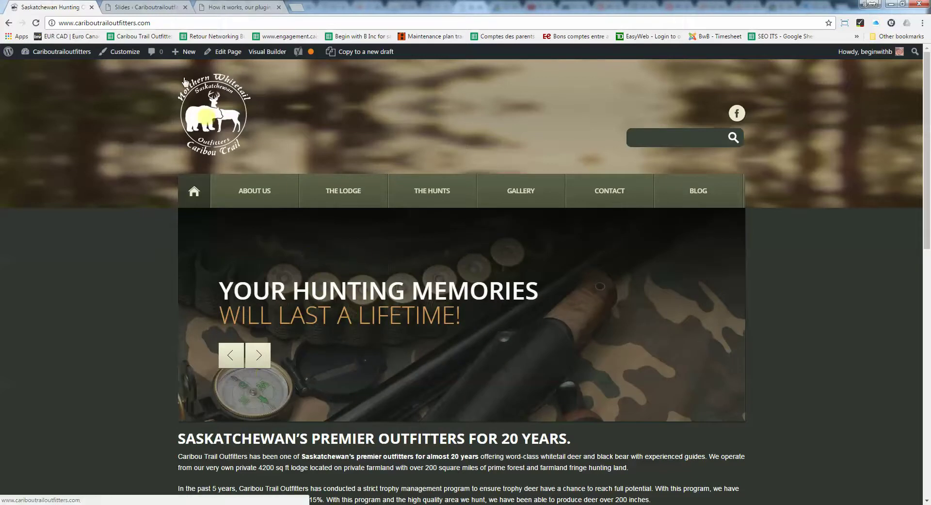
pyautogui.click(128, 6)
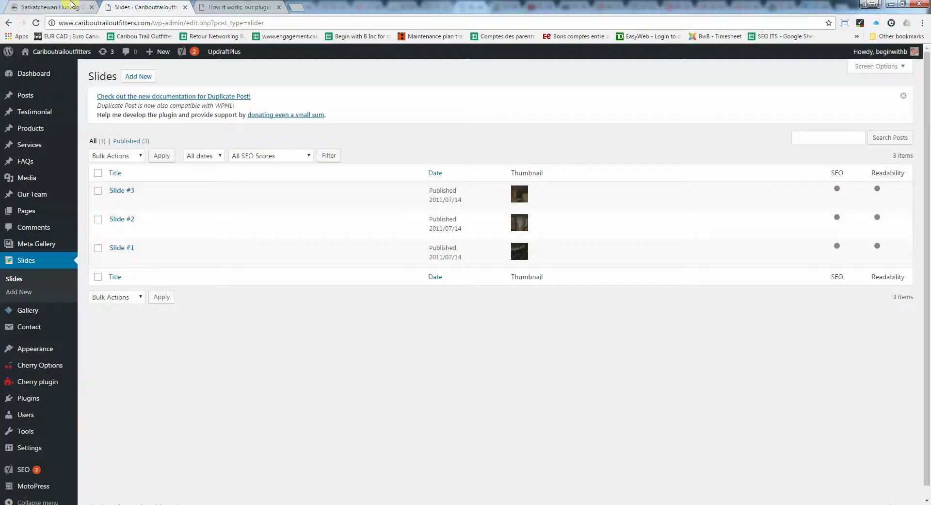
pyautogui.click(86, 4)
pyautogui.click(129, 7)
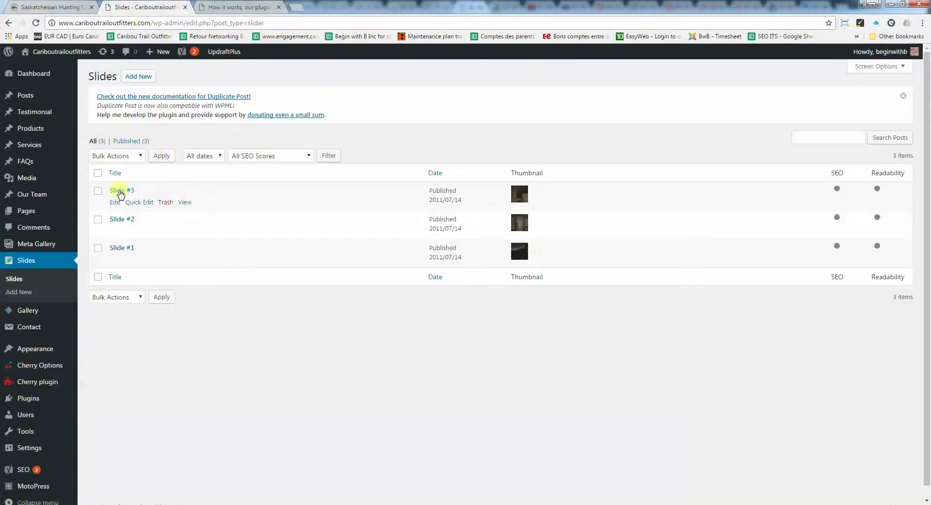
# Open Slide #1 for editing and examine the h2 and b tags in its caption.
pyautogui.click(120, 248)
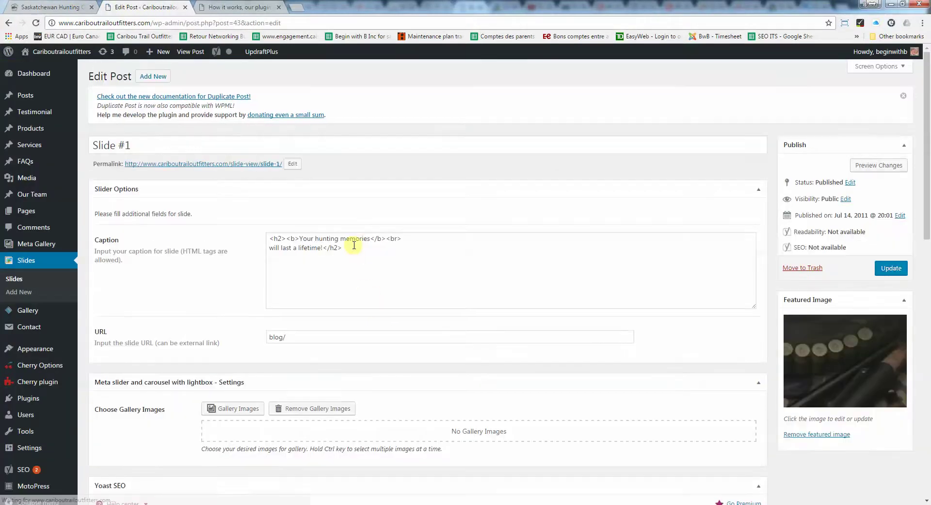
pyautogui.moveTo(360, 251); pyautogui.dragTo(260, 230)
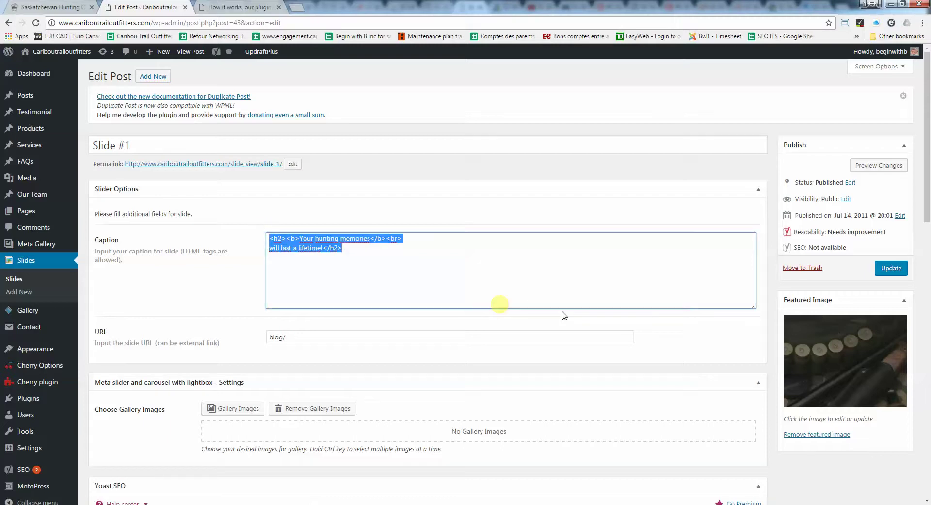
pyautogui.click(357, 272)
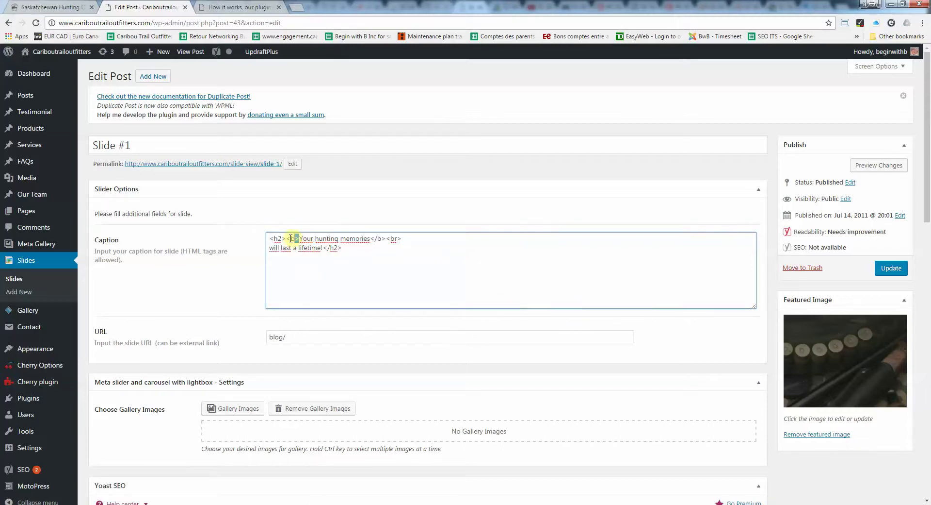
pyautogui.moveTo(291, 238); pyautogui.dragTo(267, 236)
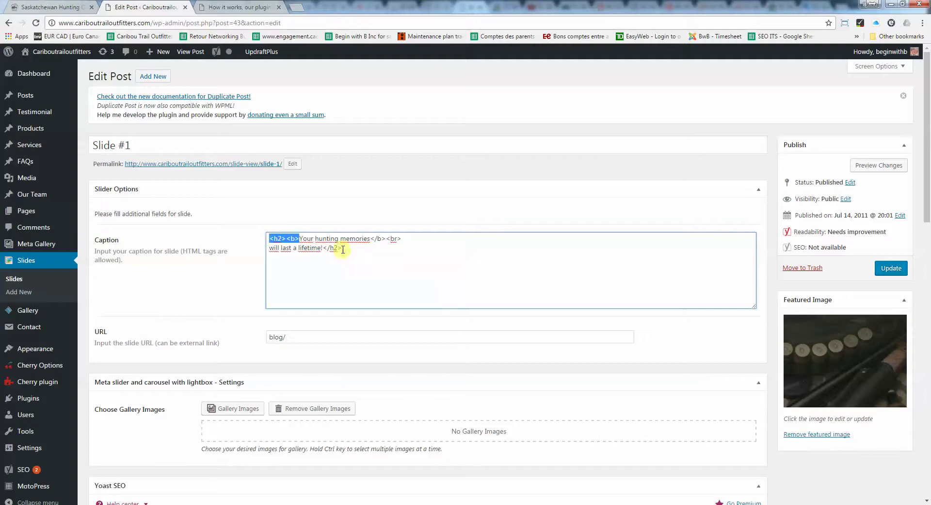
pyautogui.moveTo(343, 249); pyautogui.dragTo(395, 241)
pyautogui.click(374, 256)
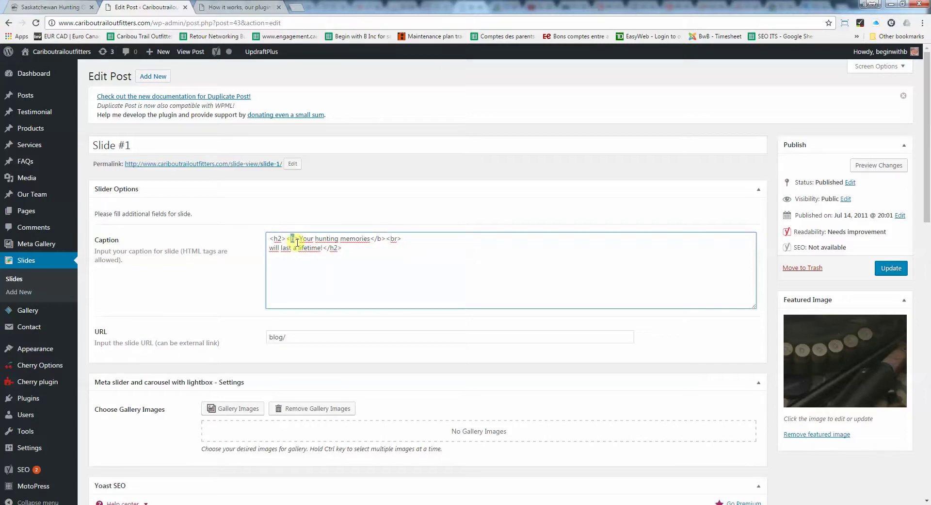
pyautogui.moveTo(274, 236); pyautogui.dragTo(268, 238)
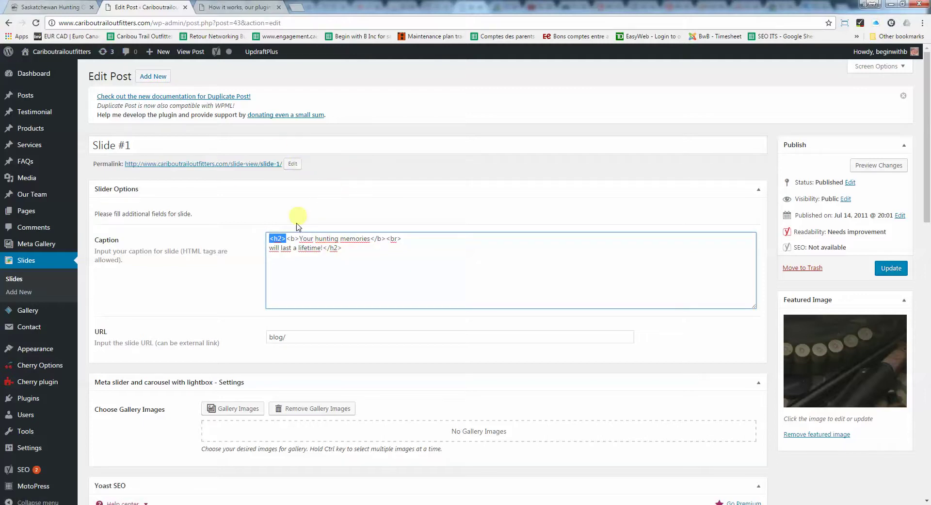
# Compare Slide #1's caption with the homepage slider, examining the line break tag and the bold first line.
pyautogui.click(63, 7)
pyautogui.click(123, 4)
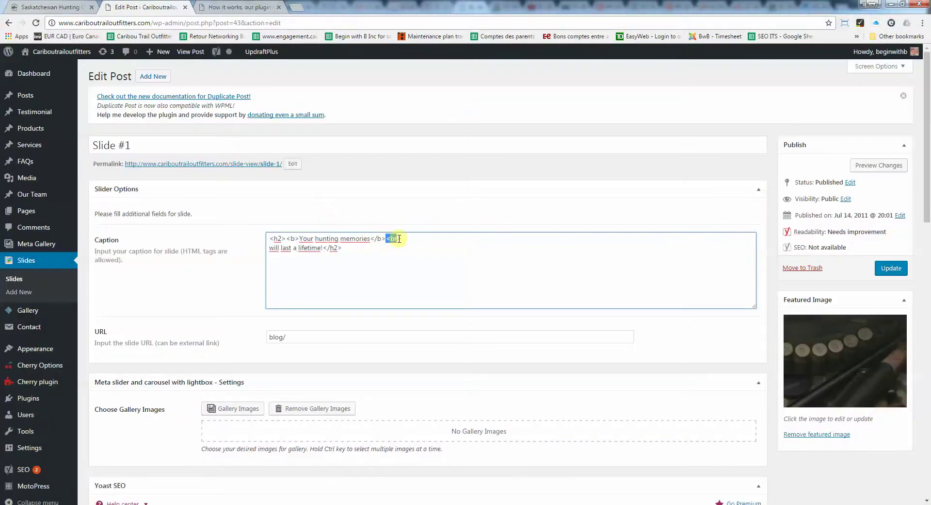
pyautogui.click(358, 248)
pyautogui.moveTo(387, 237); pyautogui.dragTo(399, 246)
pyautogui.click(365, 238)
pyautogui.click(400, 239)
pyautogui.scroll(-2, 369, 266)
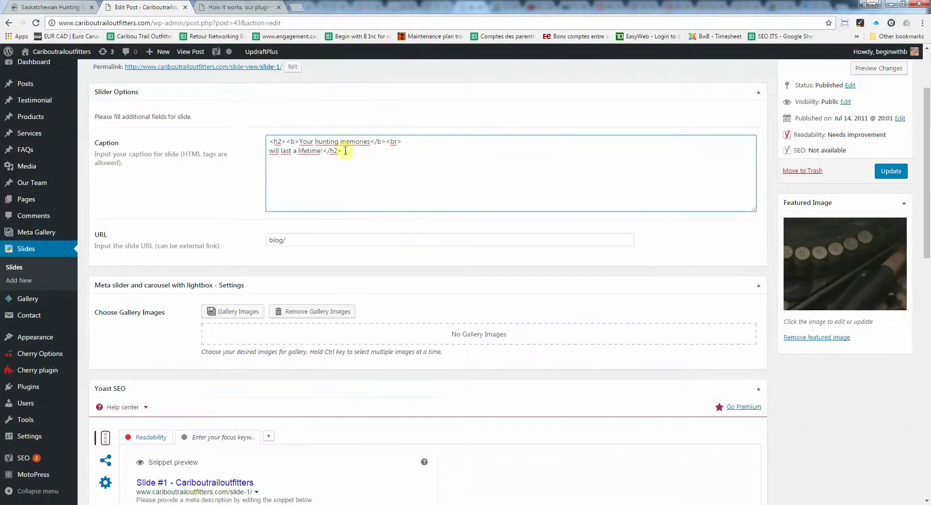
pyautogui.scroll(2, 349, 145)
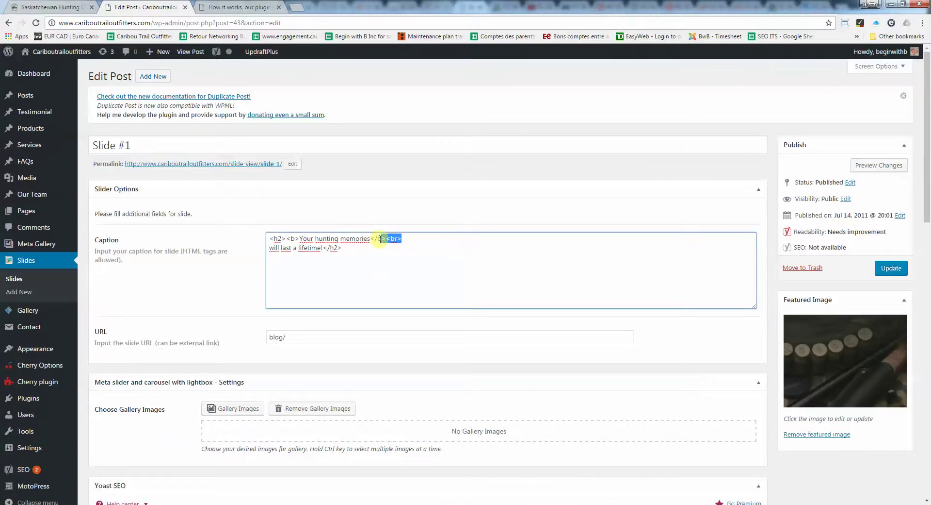
pyautogui.moveTo(372, 239); pyautogui.dragTo(253, 243)
pyautogui.click(323, 256)
# Browse the Media Library for Slide #1's featured image and close the chooser without changing the image.
pyautogui.scroll(-1, 856, 328)
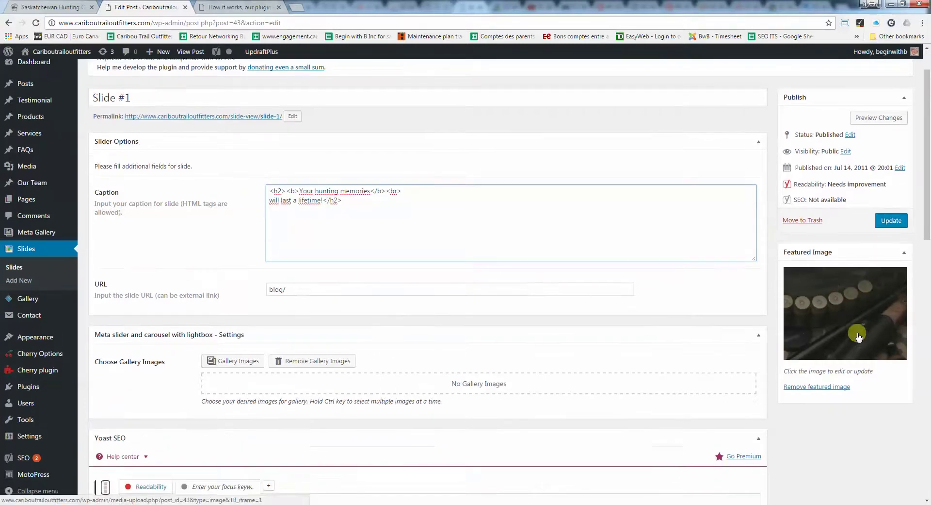
pyautogui.click(841, 308)
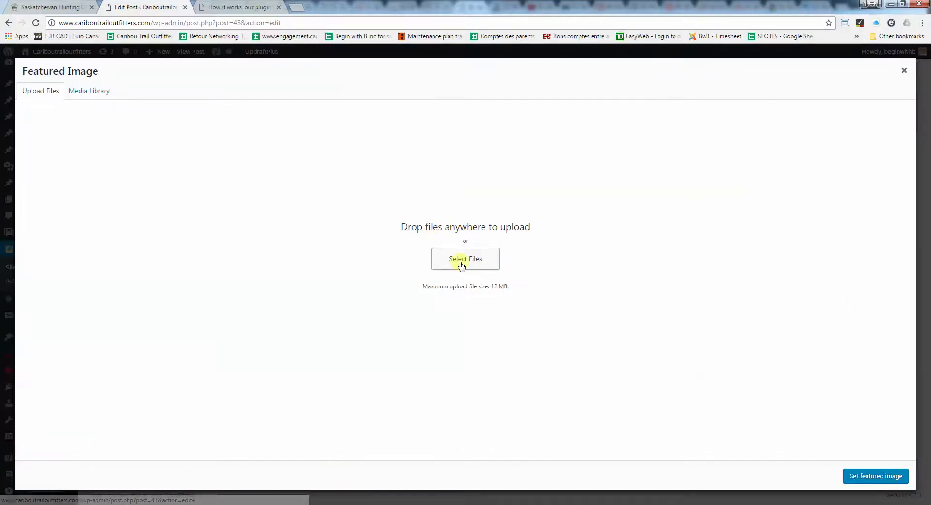
pyautogui.click(92, 91)
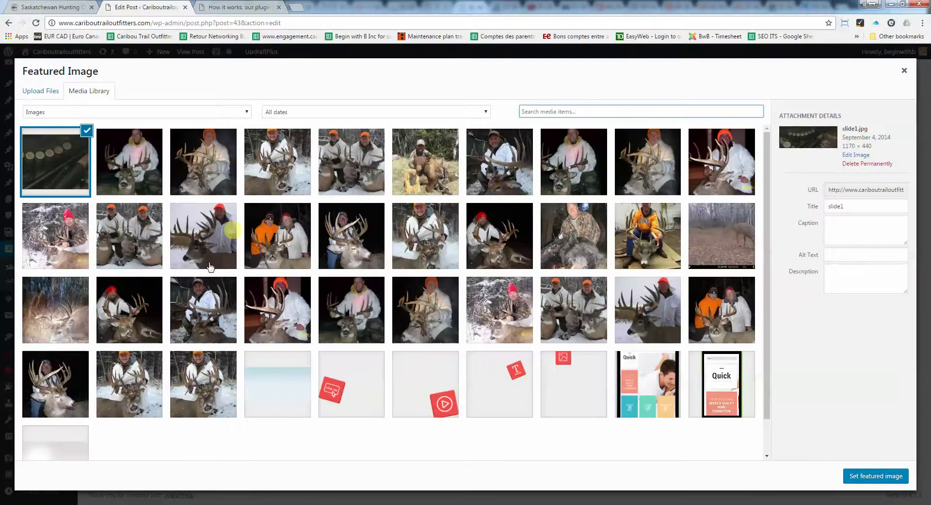
pyautogui.scroll(-10, 600, 266)
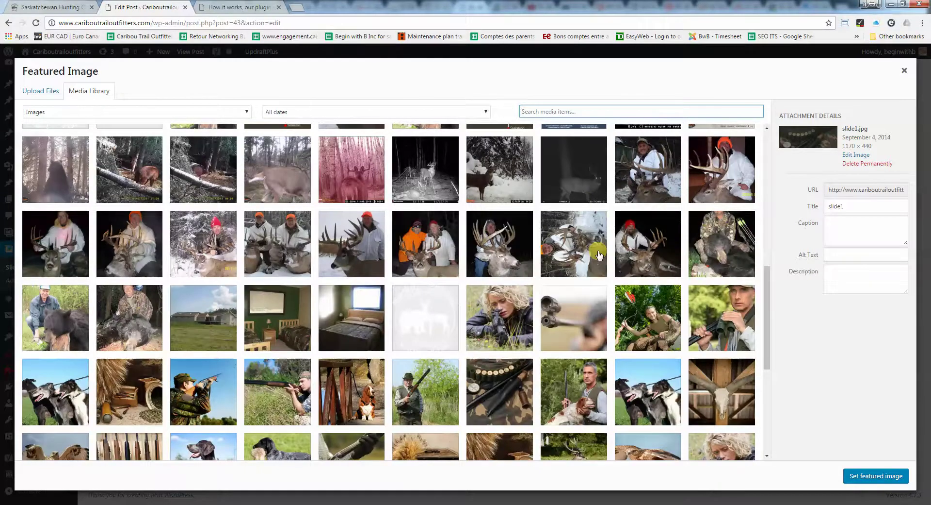
pyautogui.scroll(10, 599, 255)
pyautogui.click(905, 70)
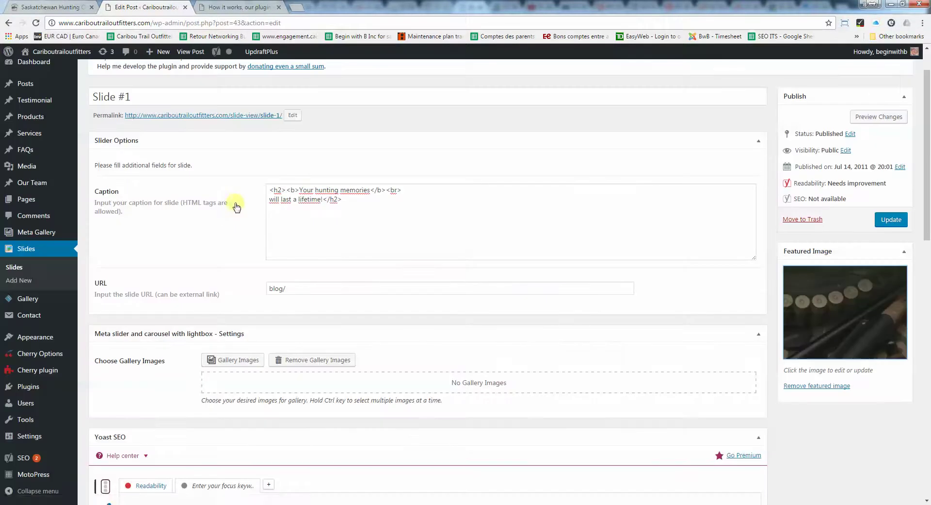
# Update Slide #1 and return to the slides list.
pyautogui.scroll(-4, 236, 209)
pyautogui.scroll(5, 267, 233)
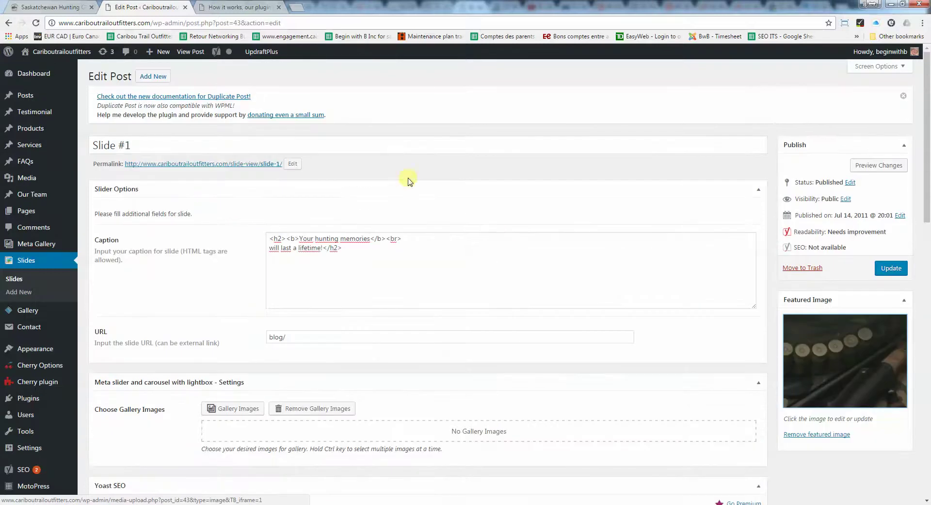
pyautogui.click(892, 268)
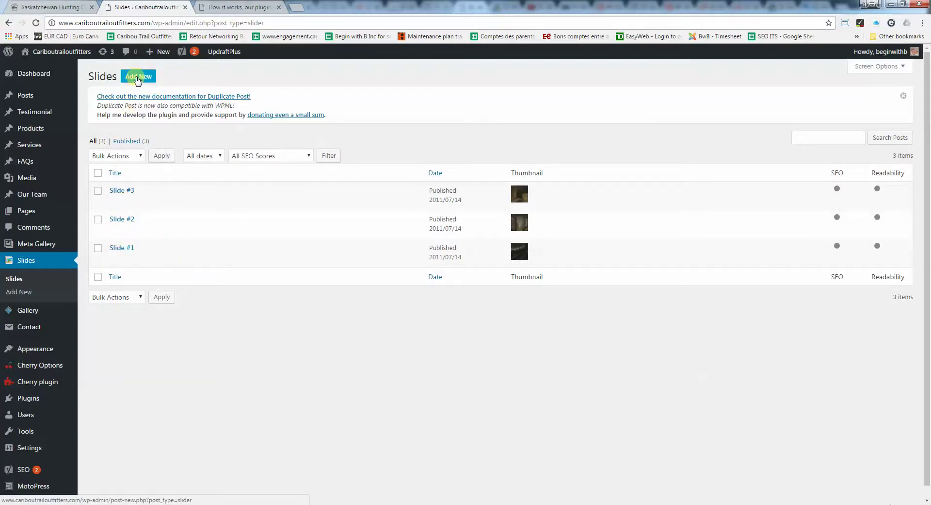
# Advance the homepage slider through its slides and look over the content below it.
pyautogui.click(22, 6)
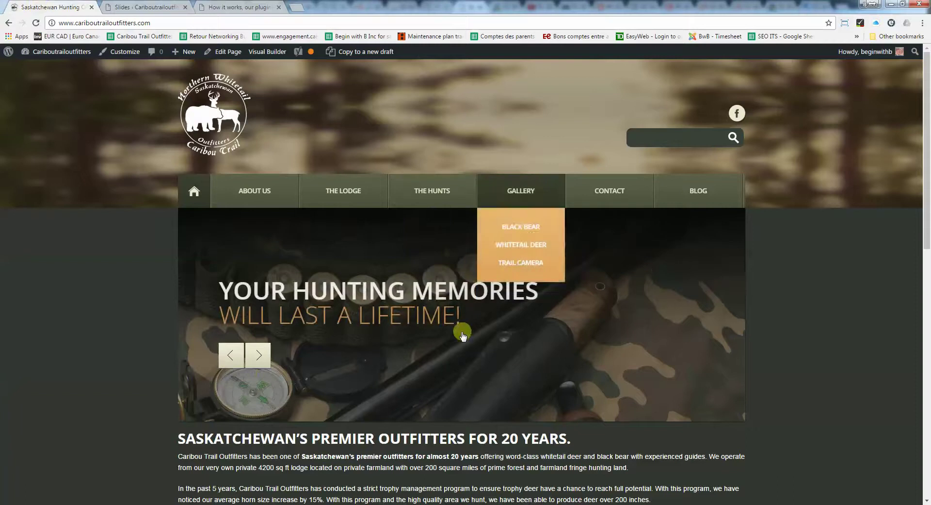
pyautogui.click(258, 357)
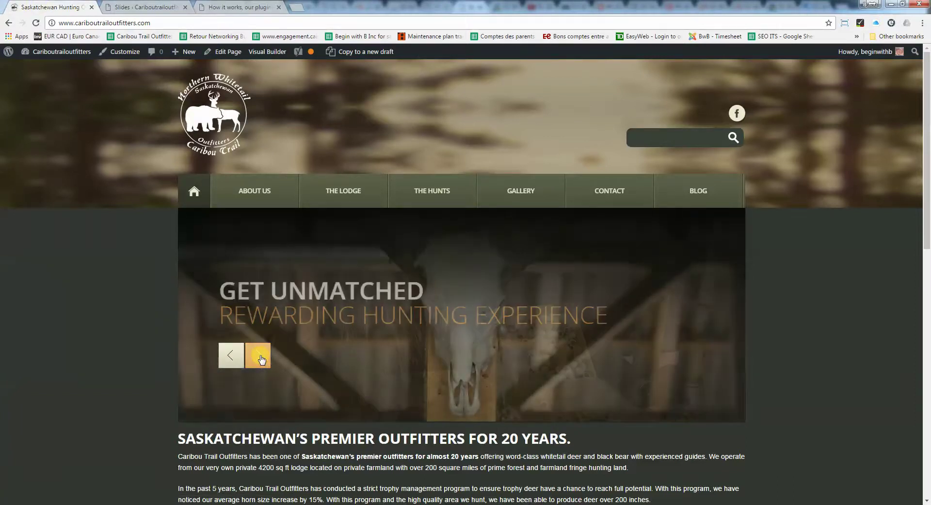
pyautogui.click(261, 359)
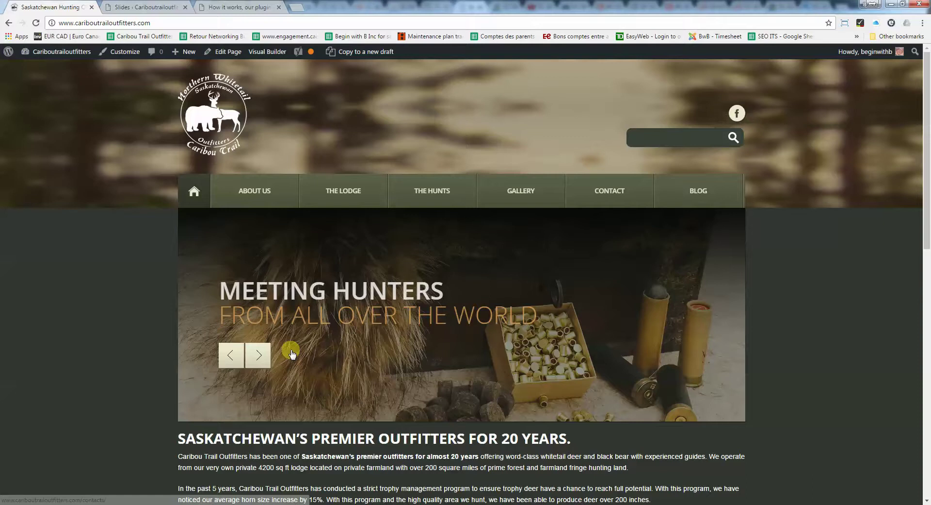
pyautogui.scroll(-2, 441, 291)
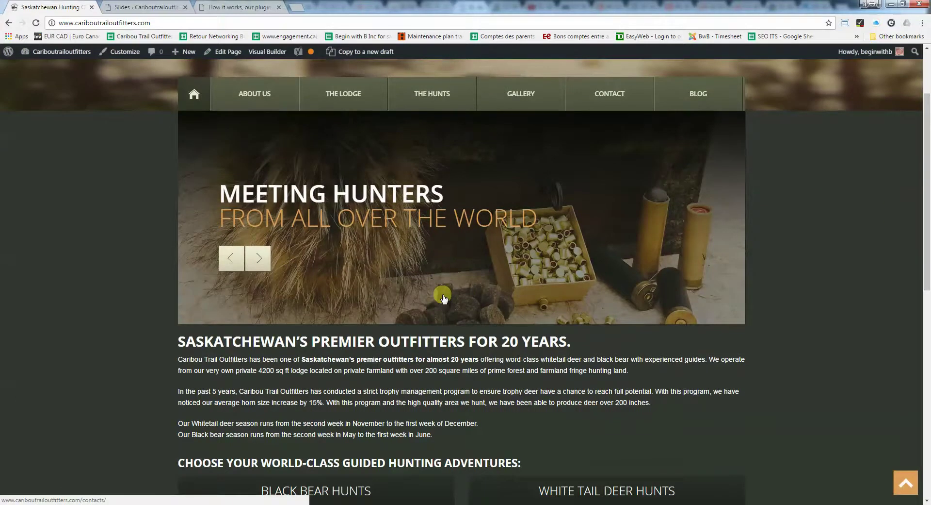
pyautogui.scroll(-5, 442, 293)
pyautogui.scroll(8, 441, 293)
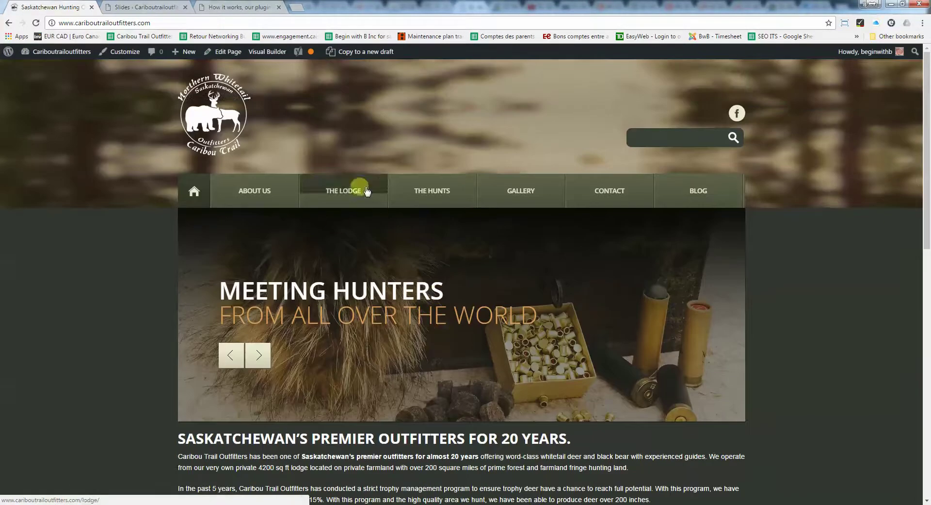
# Open the Black Bear Hunting page under The Hunts and examine its photo row and text.
pyautogui.moveTo(422, 185)
pyautogui.click(429, 229)
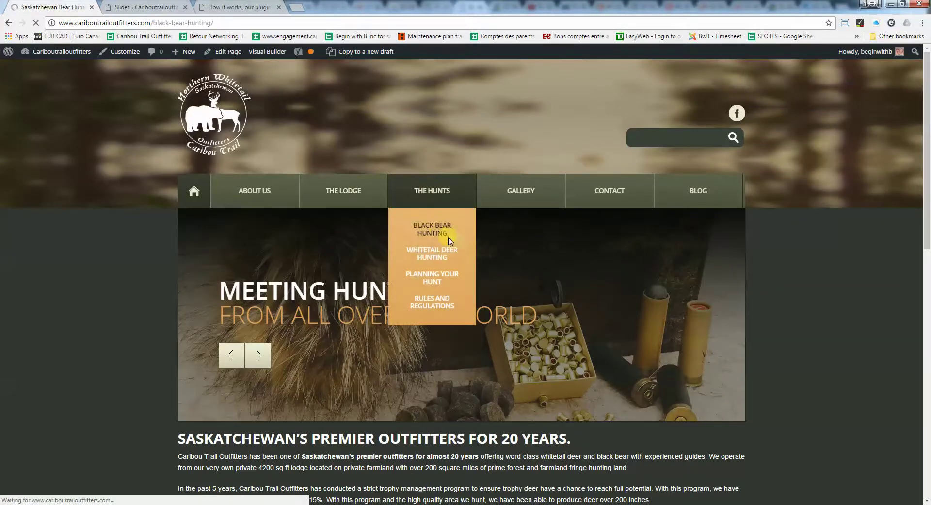
pyautogui.scroll(-4, 76, 277)
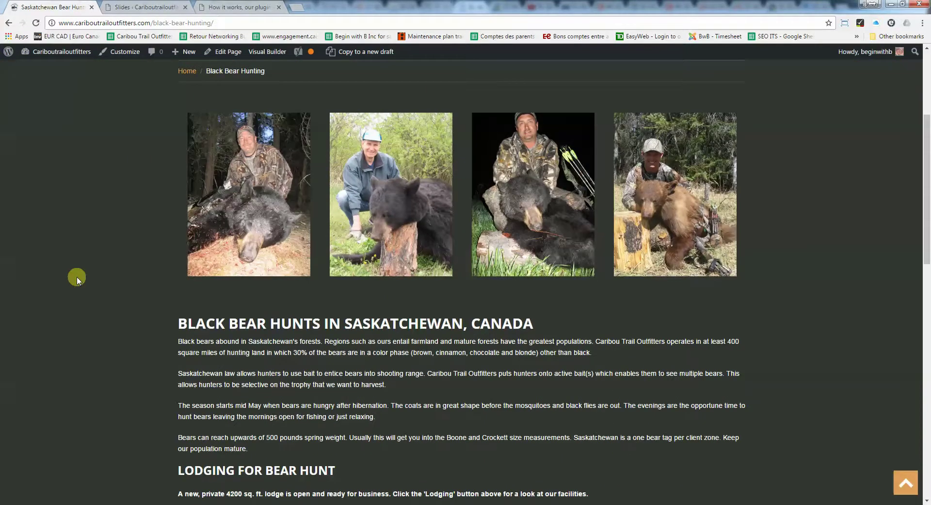
pyautogui.scroll(4, 77, 277)
# Compare the admin slides list with the Black Bear Hunting page, ending on the slides list.
pyautogui.click(132, 5)
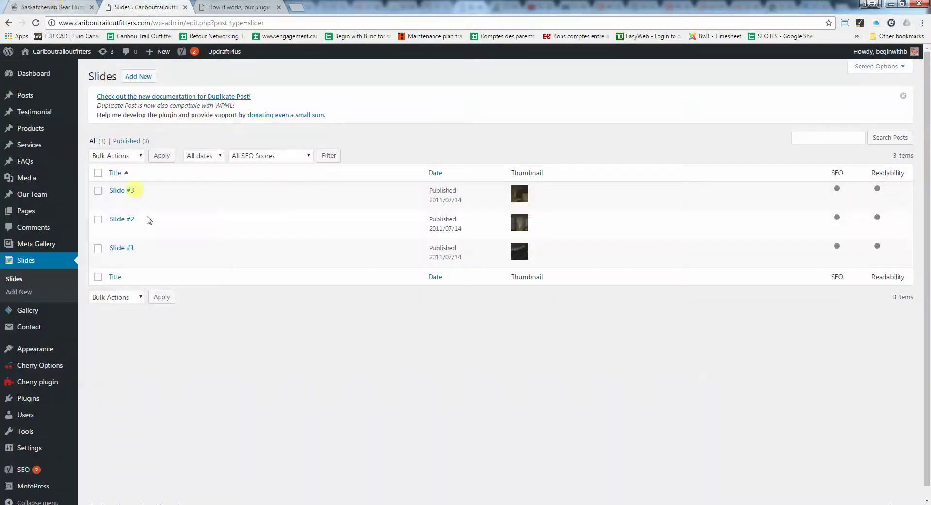
pyautogui.click(41, 5)
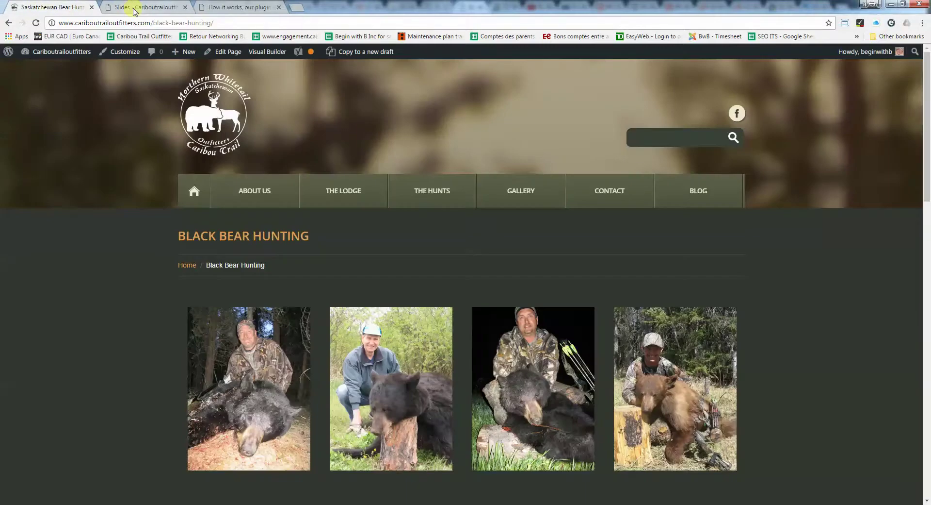
pyautogui.click(134, 8)
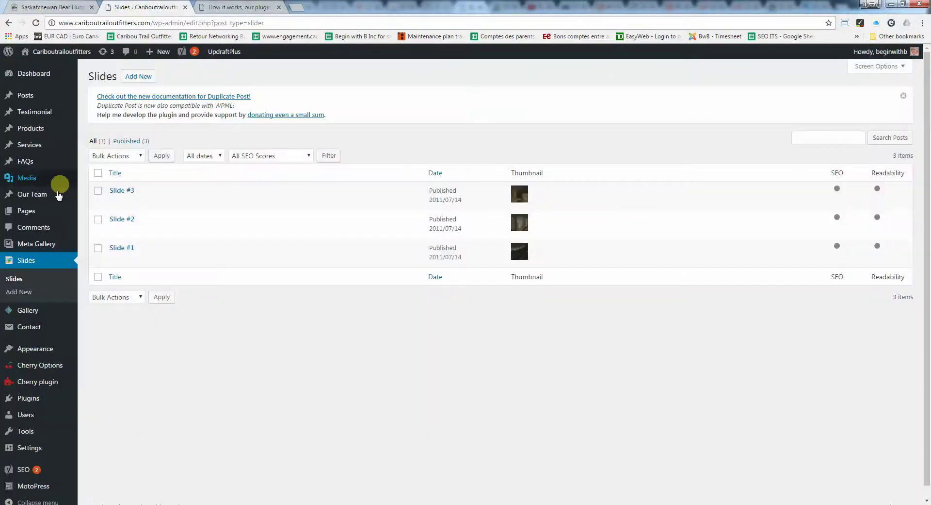
# Open the Meta Gallery list and examine the shortcodes of the existing image galleries.
pyautogui.moveTo(33, 251)
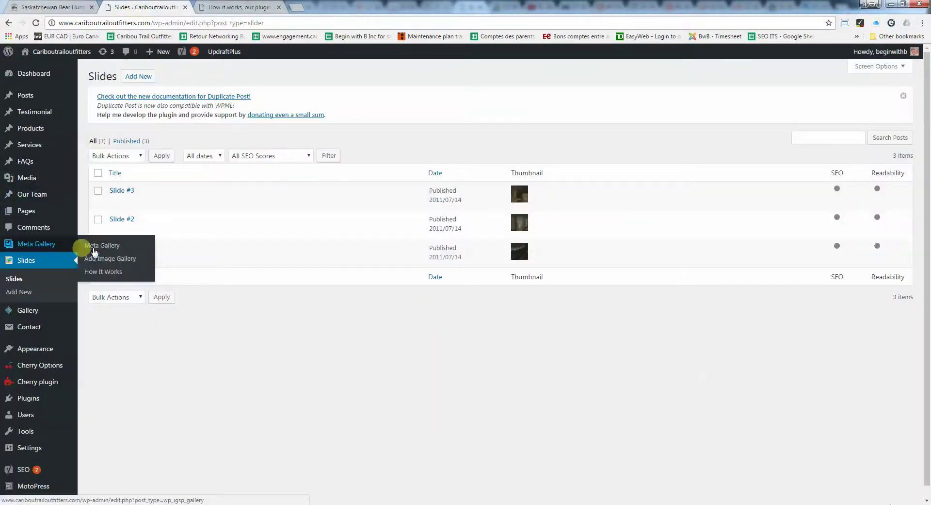
pyautogui.click(115, 246)
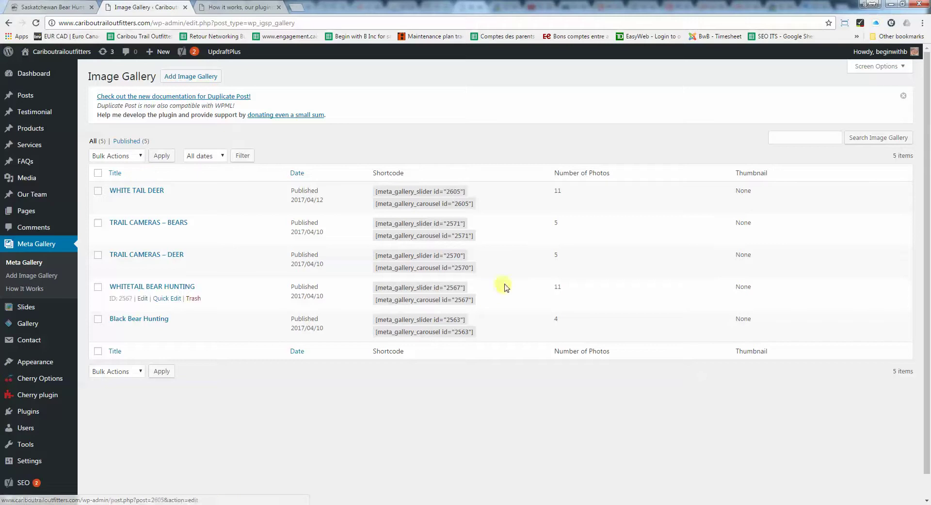
pyautogui.moveTo(451, 255); pyautogui.dragTo(375, 254)
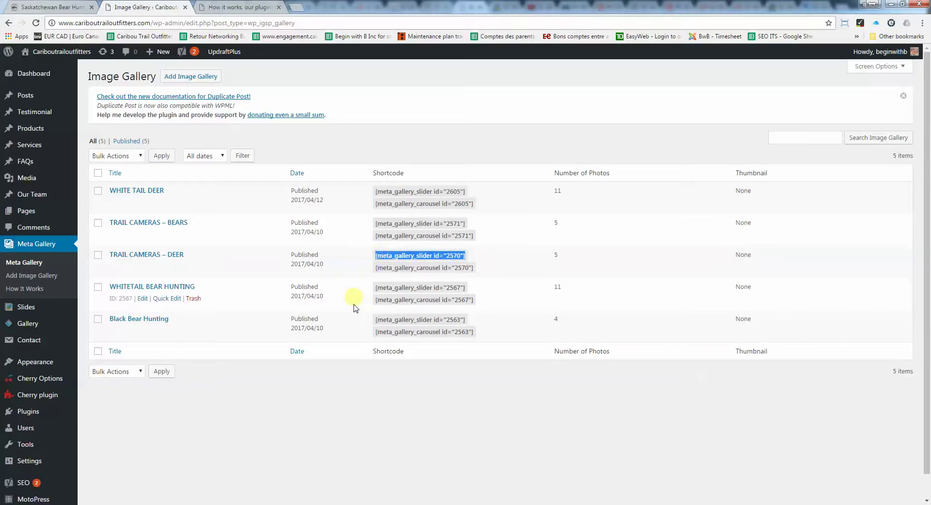
# Rename the WHITETAIL BEAR HUNTING gallery to WHITETAIL DEER HUNTING and update it.
pyautogui.click(142, 300)
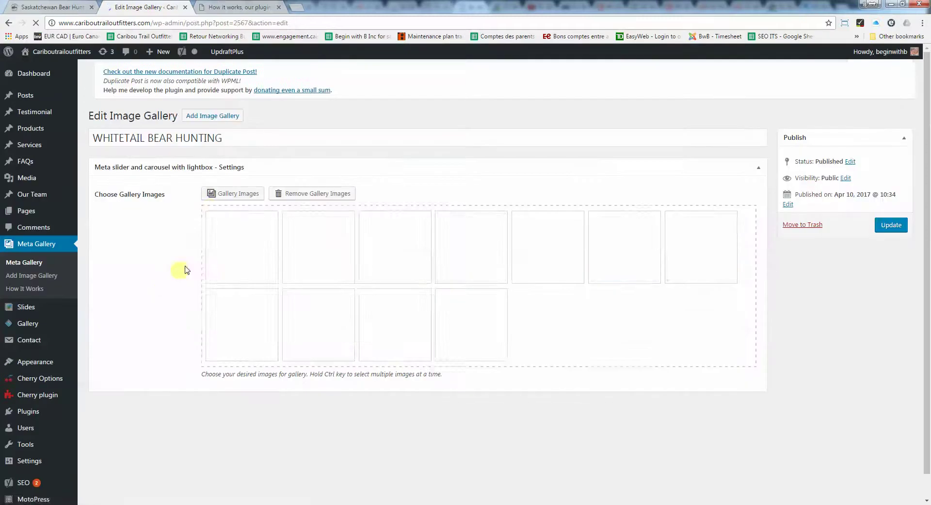
pyautogui.click(149, 146)
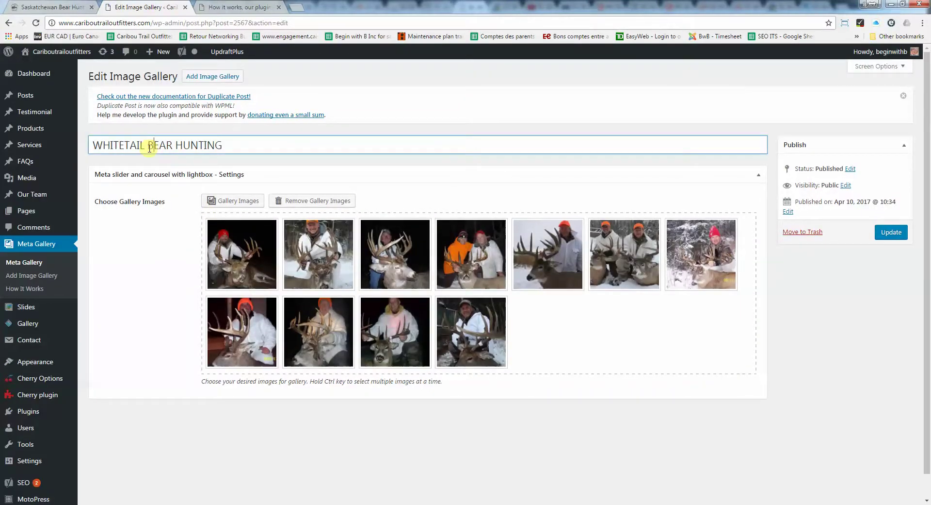
pyautogui.moveTo(149, 148); pyautogui.dragTo(173, 148)
pyautogui.write('DEER')
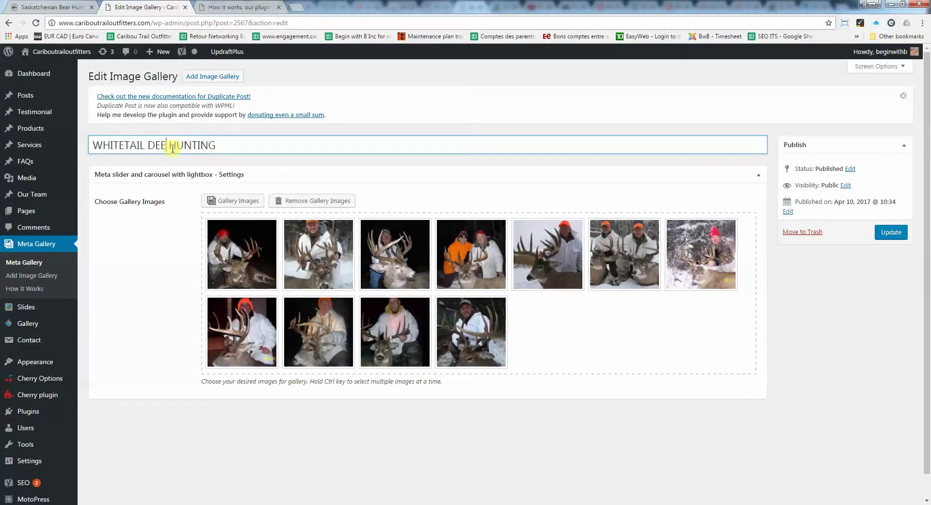
pyautogui.click(895, 239)
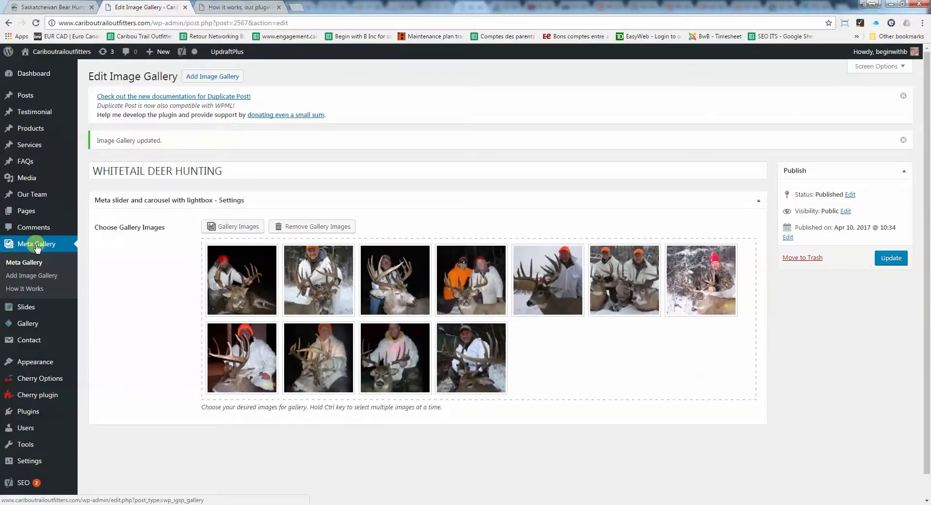
# Start a new image gallery titled "Summer Gallery".
pyautogui.click(210, 78)
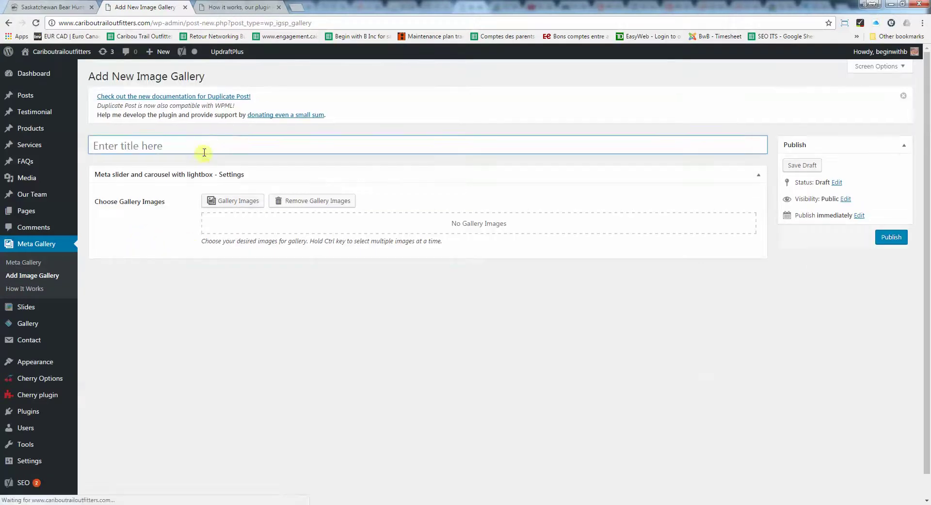
pyautogui.write('Summer Gallery')
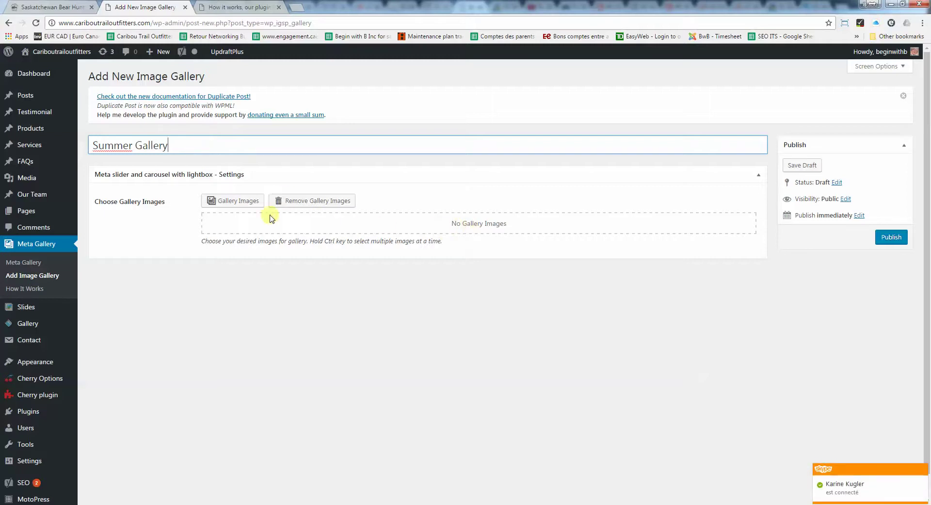
pyautogui.click(349, 227)
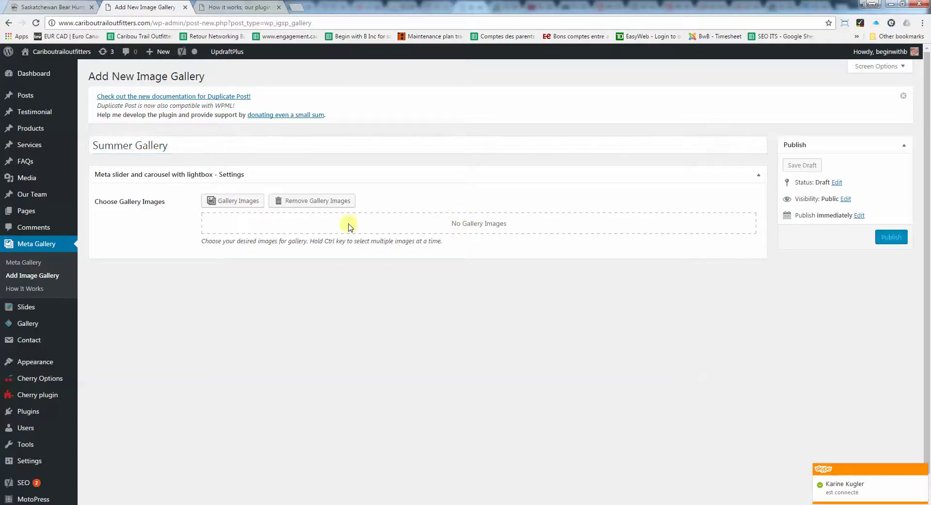
# Add five deer hunting photos from the Media Library to the Summer Gallery.
pyautogui.click(240, 202)
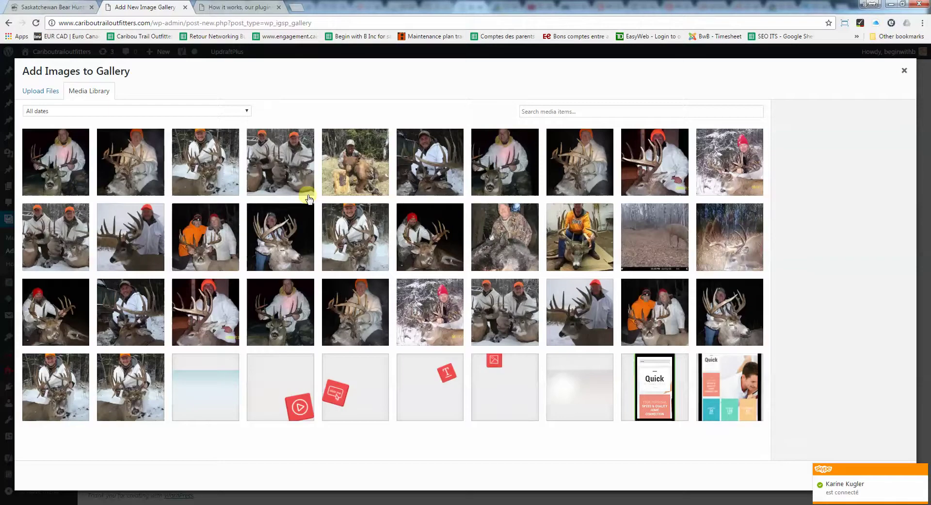
pyautogui.click(293, 310)
pyautogui.click(449, 221)
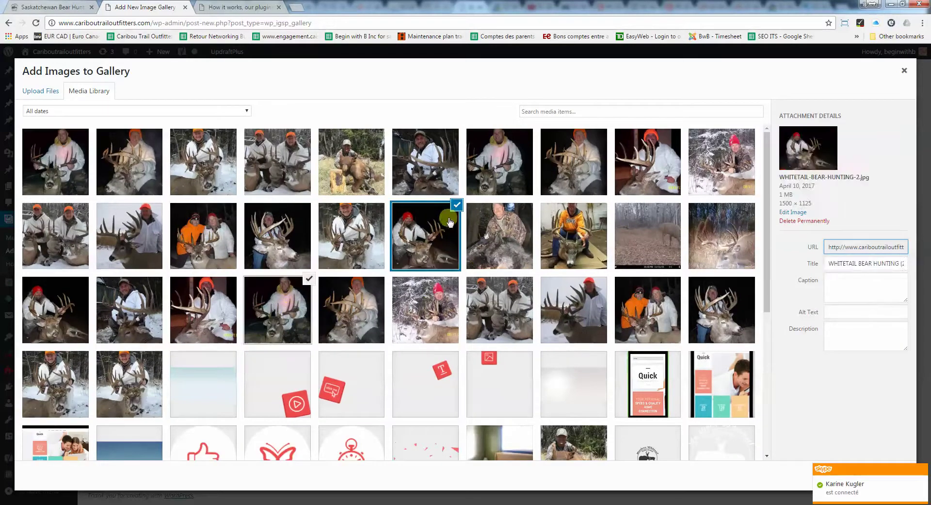
pyautogui.click(572, 170)
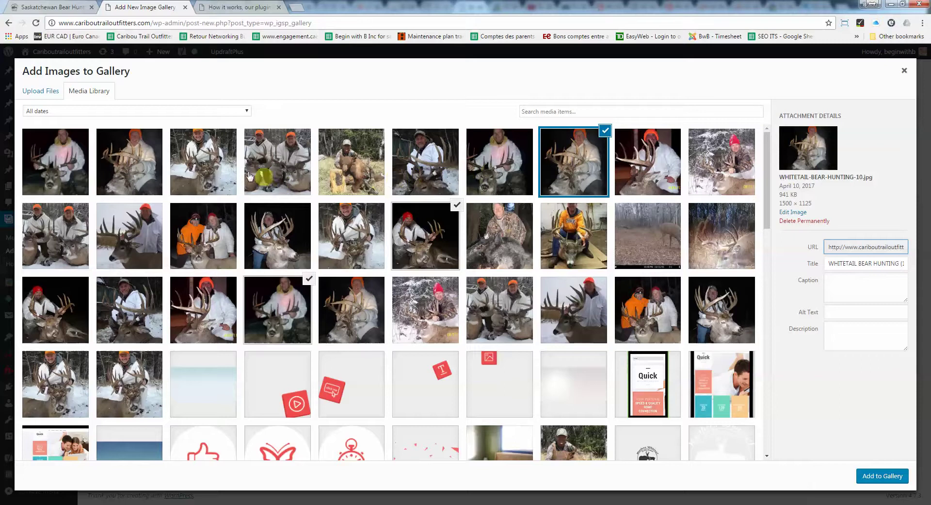
pyautogui.click(208, 160)
pyautogui.click(198, 238)
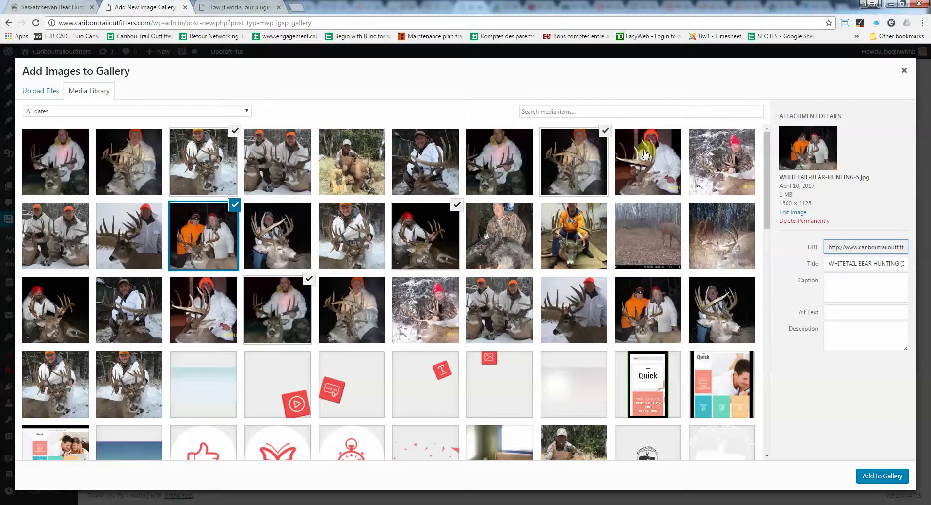
pyautogui.click(872, 478)
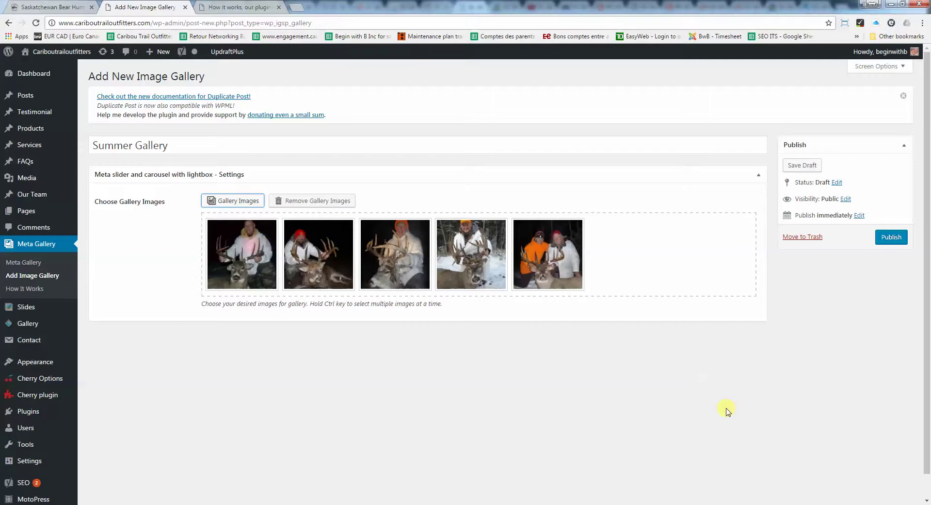
# Publish the Summer Gallery and copy its meta_gallery_carousel shortcode from the gallery list.
pyautogui.click(889, 237)
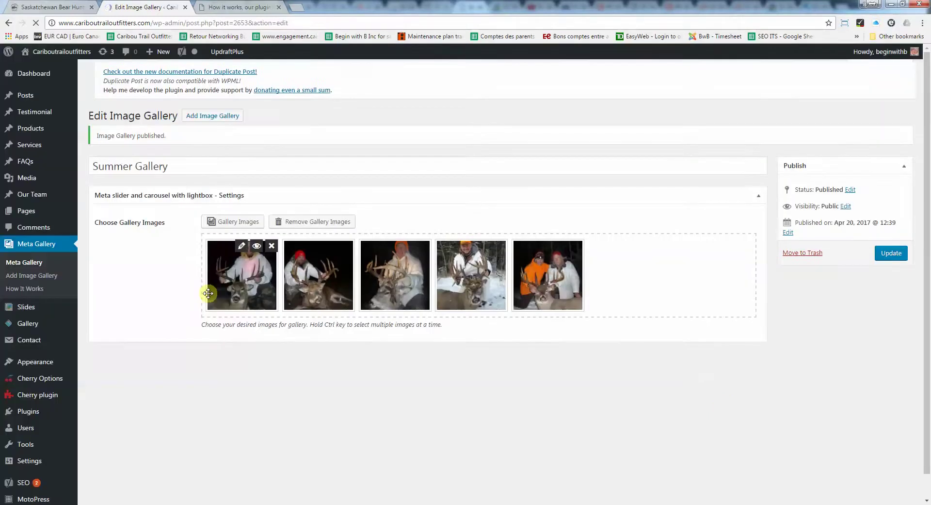
pyautogui.click(30, 244)
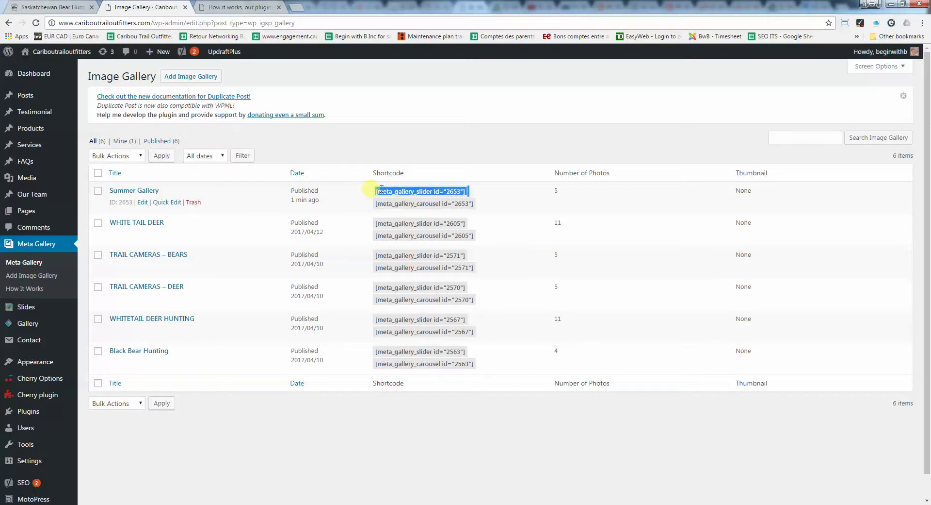
pyautogui.click(434, 202)
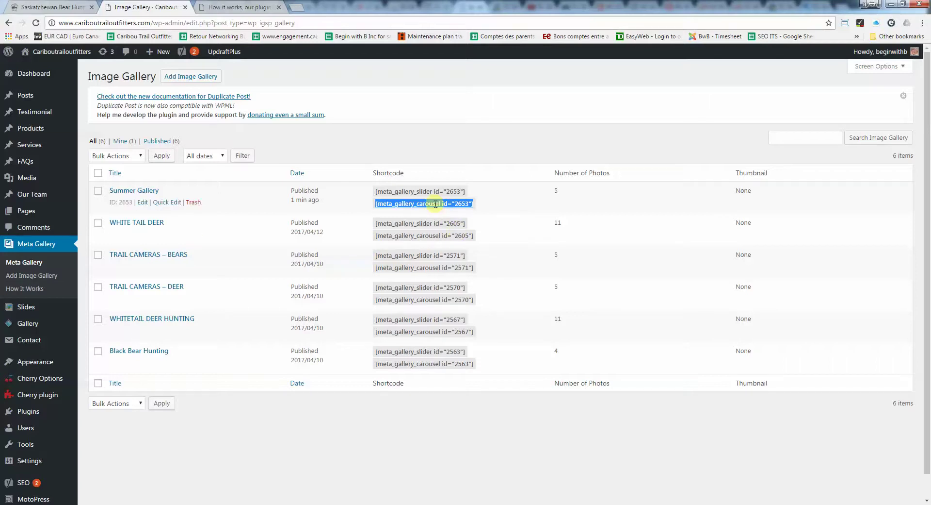
pyautogui.rightClick(466, 203)
pyautogui.click(482, 210)
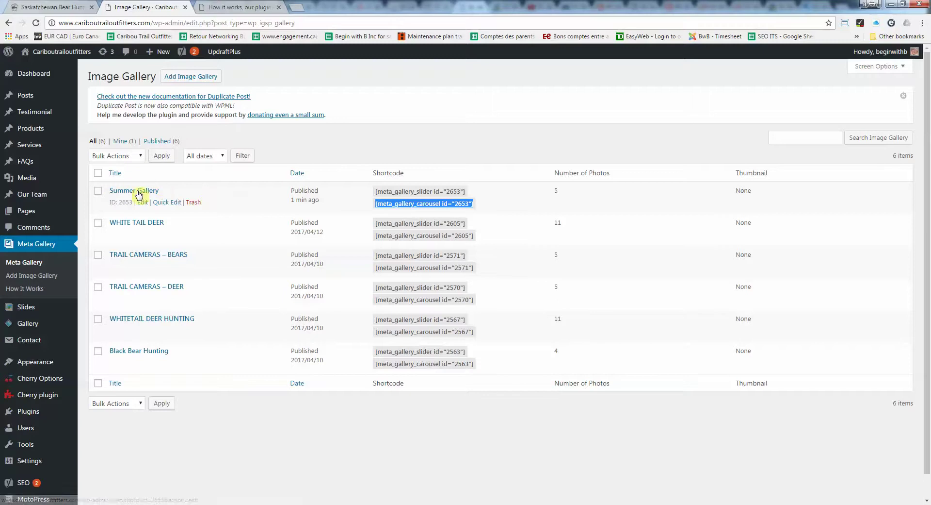
# Open the site's About us page in the Visual Builder.
pyautogui.click(52, 7)
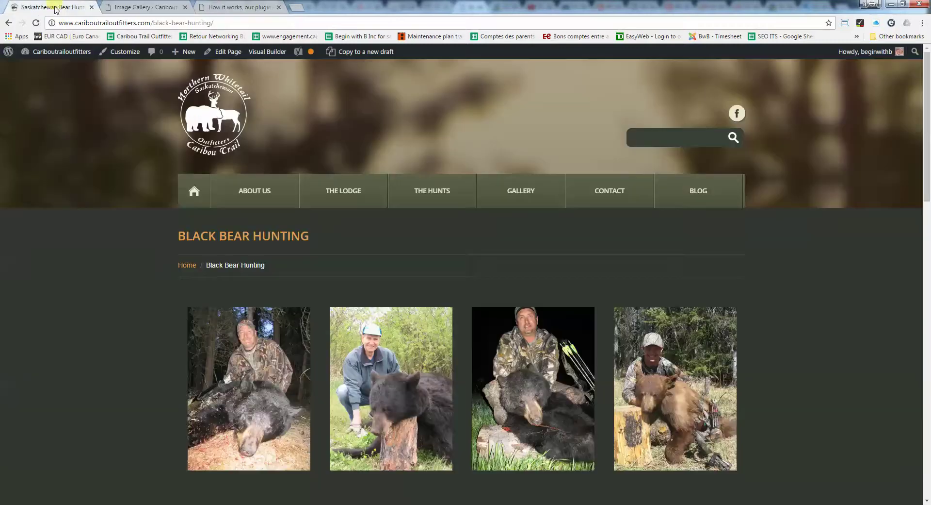
pyautogui.click(253, 208)
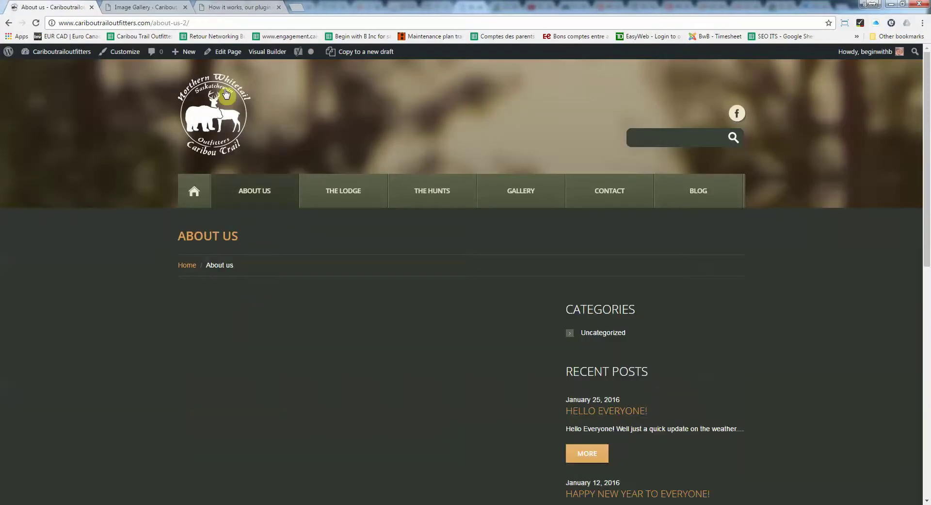
pyautogui.click(267, 52)
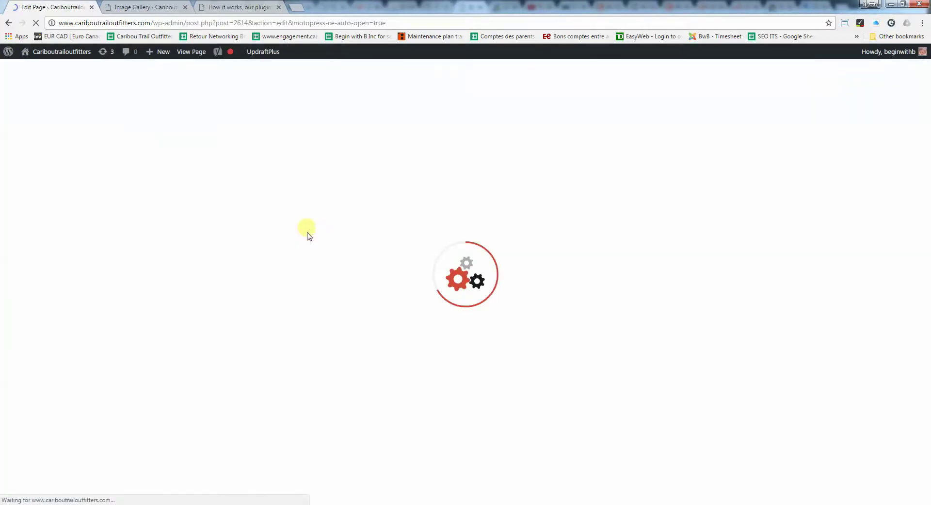
pyautogui.scroll(-1, 325, 226)
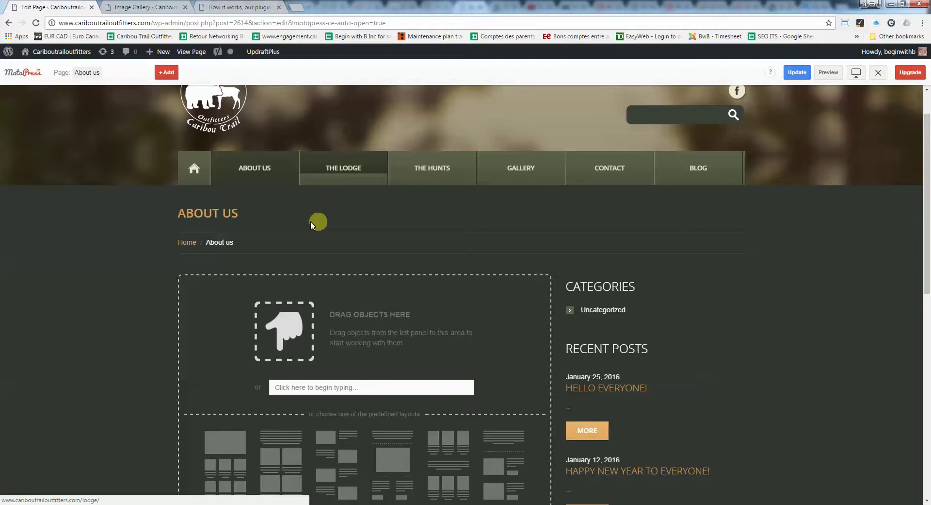
# Insert a WordPress Text block in the About us content area containing [meta_gallery_carousel id="2653"] and save it.
pyautogui.click(166, 73)
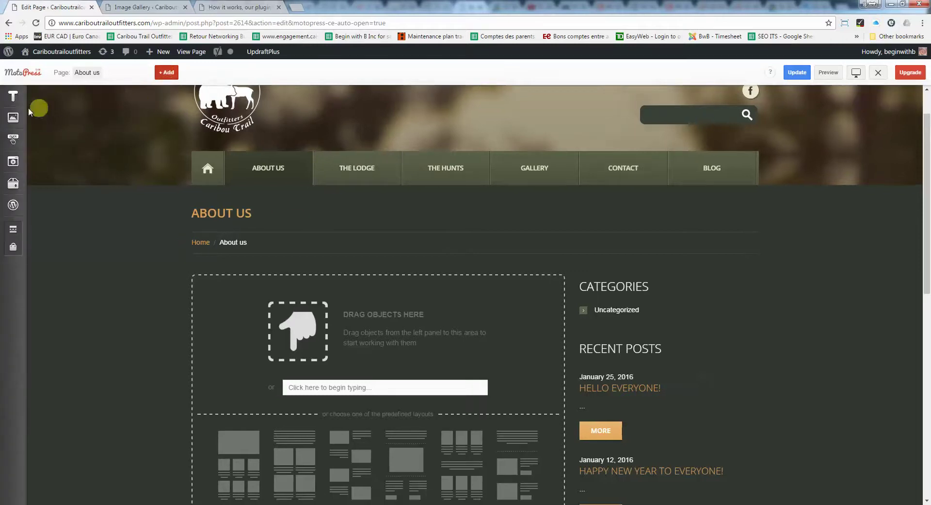
pyautogui.click(11, 104)
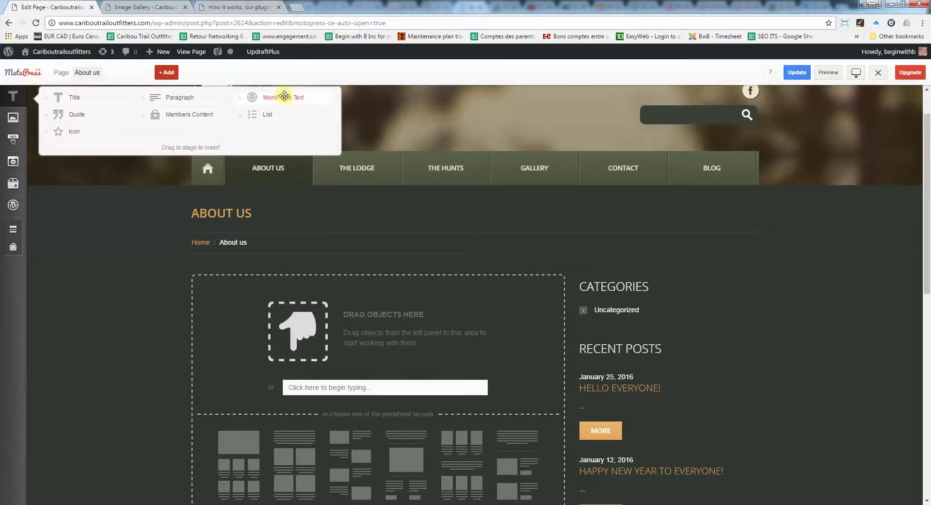
pyautogui.moveTo(273, 100); pyautogui.dragTo(297, 298)
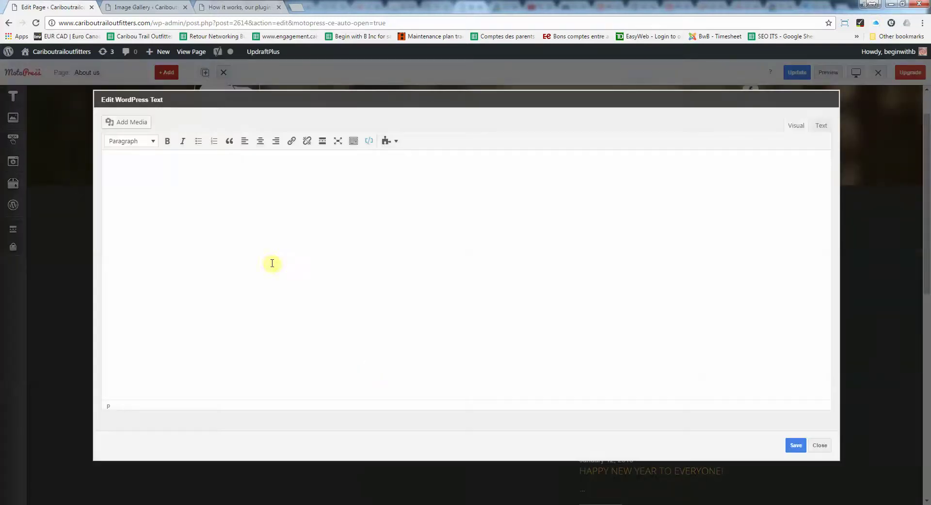
pyautogui.write('[meta_gallery_carousel id="2653"]')
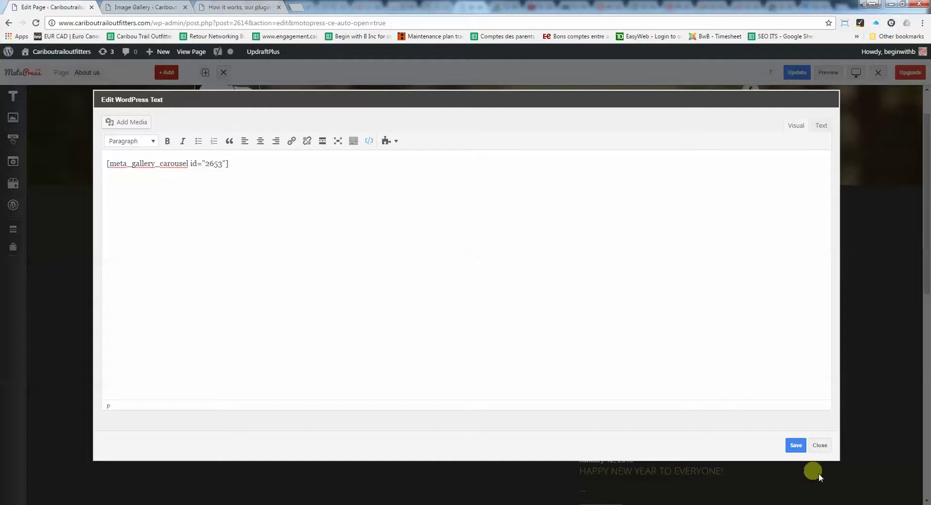
pyautogui.click(798, 445)
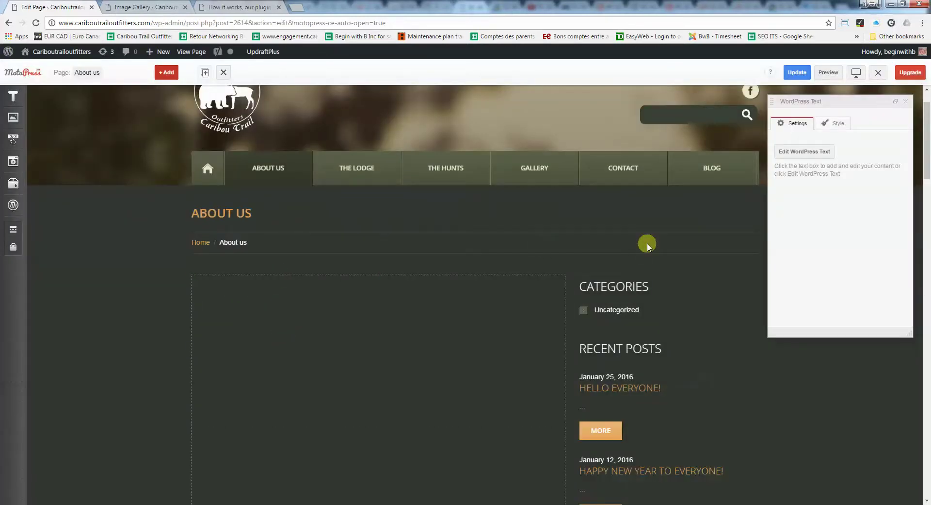
# Close the MotoPress upgrade page, update the About us page and open its preview.
pyautogui.scroll(-3, 647, 245)
pyautogui.scroll(2, 476, 252)
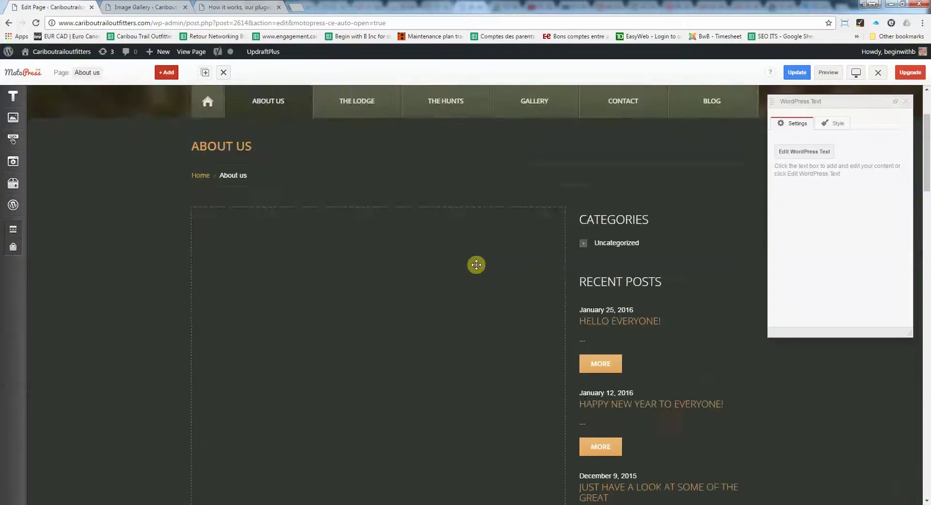
pyautogui.scroll(-10, 477, 264)
pyautogui.scroll(7, 476, 264)
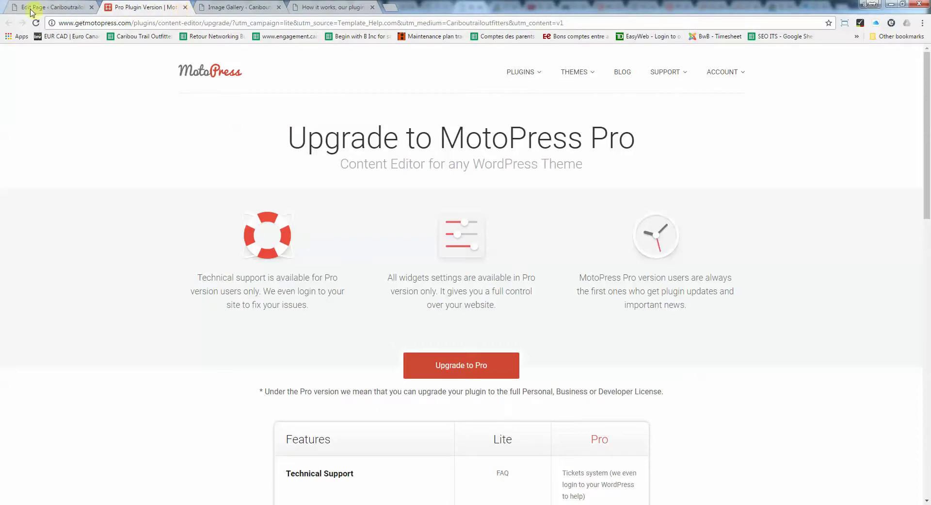
pyautogui.click(185, 8)
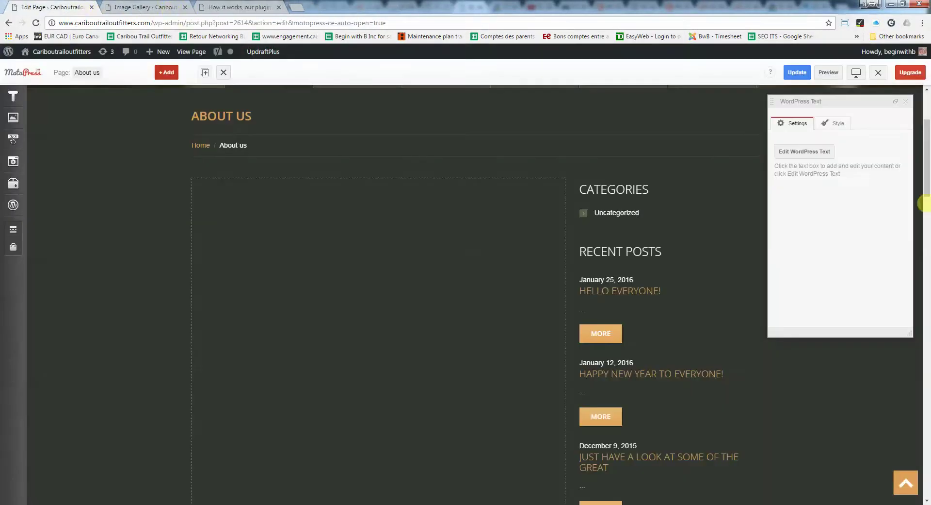
pyautogui.click(797, 73)
pyautogui.moveTo(8, 180)
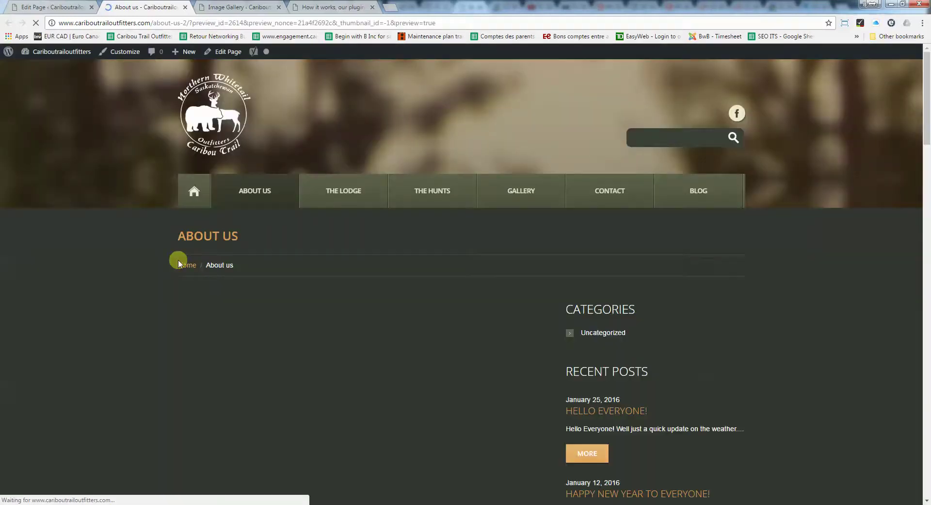
# Advance the photo carousel in the About us preview through several photos.
pyautogui.scroll(-3, 13, 318)
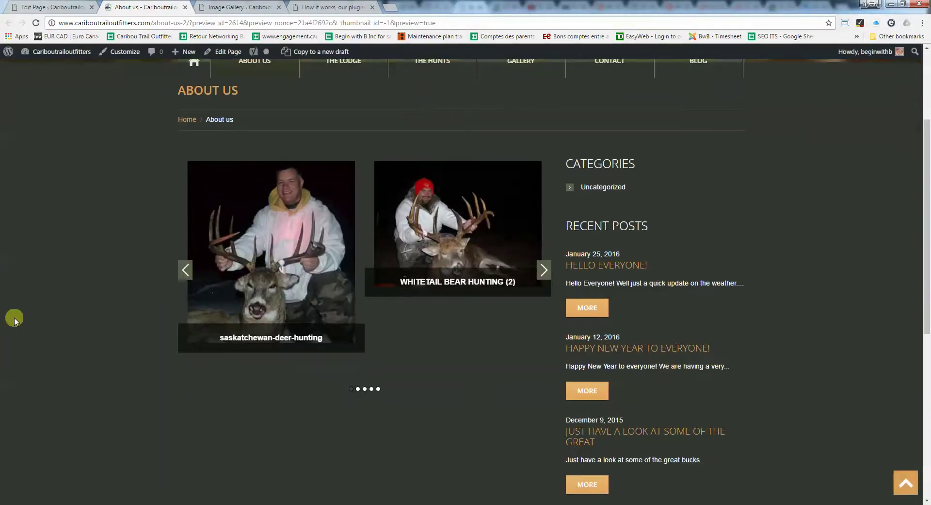
pyautogui.click(546, 270)
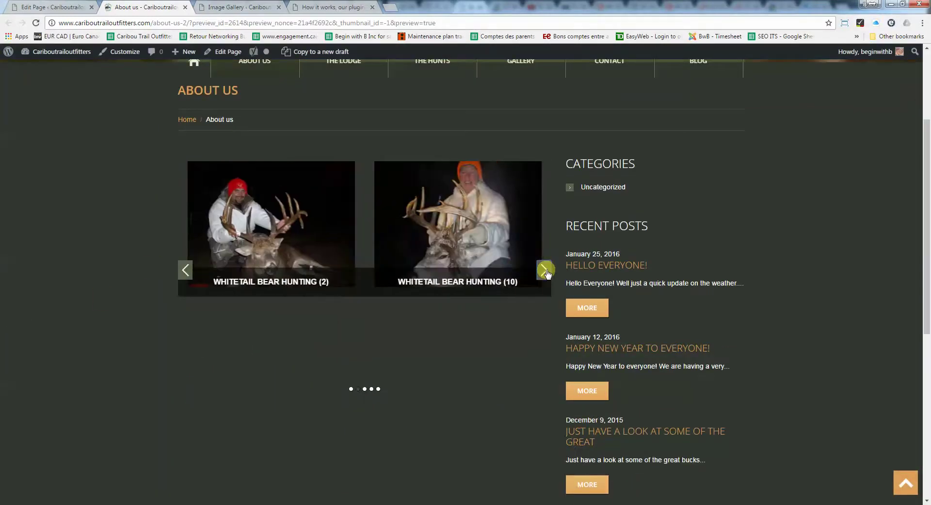
pyautogui.click(545, 271)
pyautogui.click(545, 271)
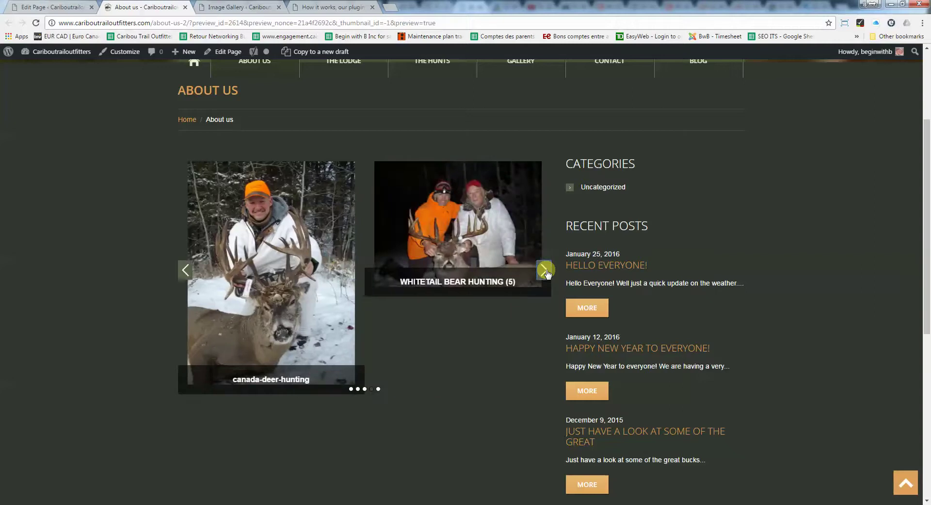
# Advance the carousel through more photos and look over the rest of the About us preview page.
pyautogui.click(545, 270)
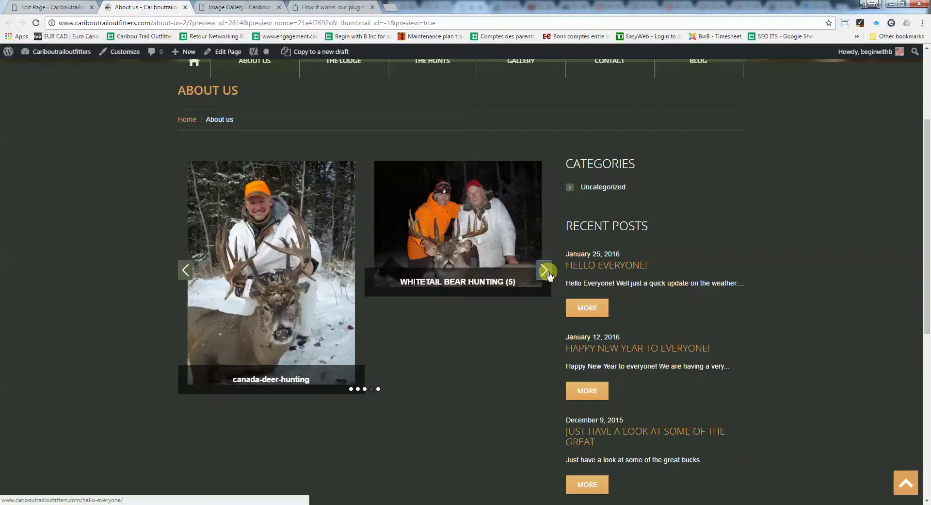
pyautogui.click(544, 270)
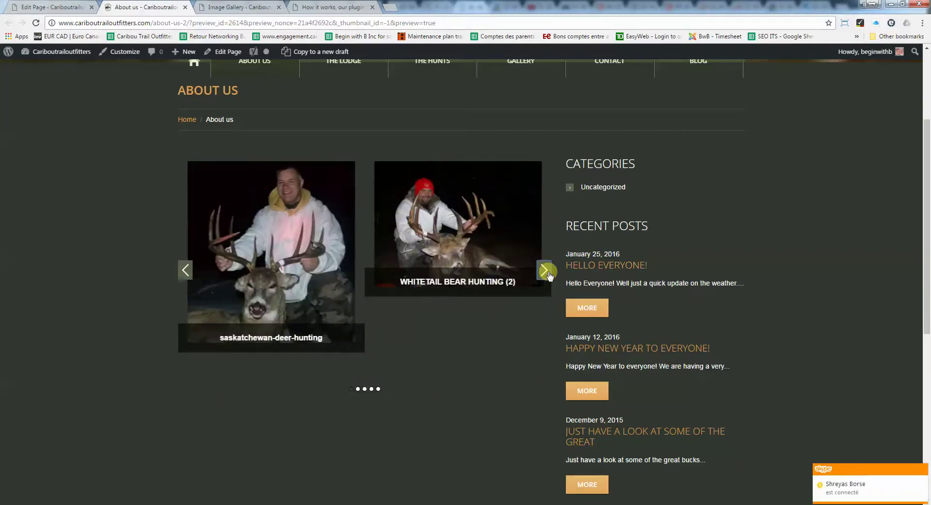
pyautogui.click(545, 269)
pyautogui.click(544, 270)
pyautogui.scroll(-3, 307, 379)
pyautogui.scroll(3, 327, 348)
pyautogui.scroll(-1, 342, 357)
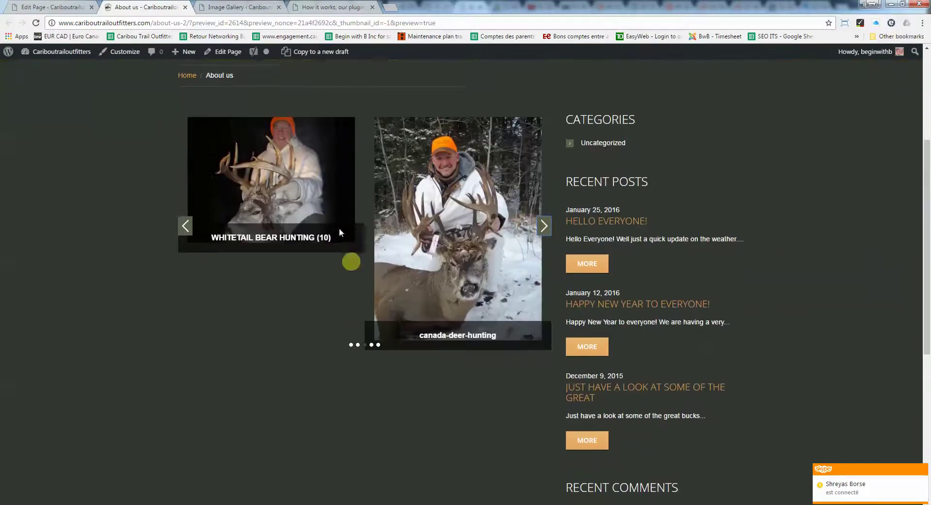
pyautogui.scroll(-5, 362, 407)
pyautogui.scroll(7, 289, 244)
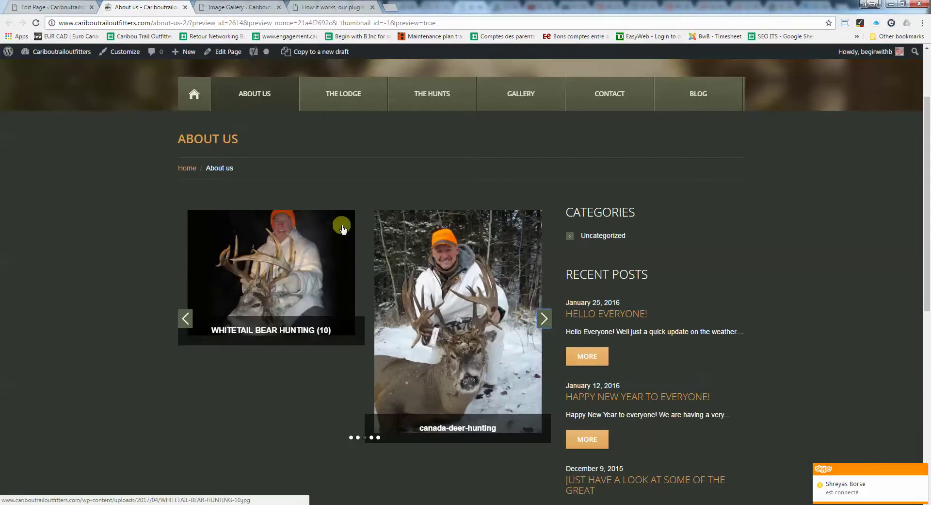
pyautogui.scroll(2, 342, 227)
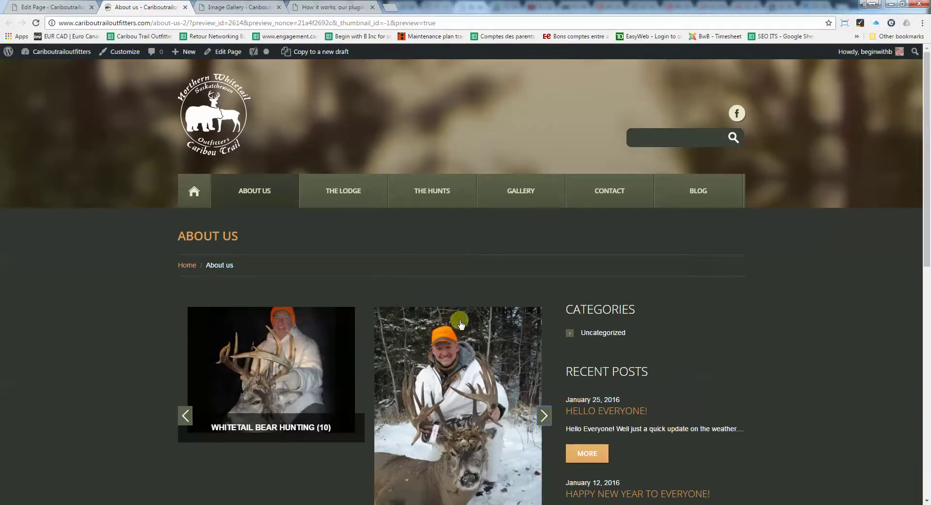
pyautogui.scroll(-3, 459, 320)
pyautogui.scroll(3, 434, 310)
# Close the Visual Builder and return to the About us page's standard editor.
pyautogui.click(62, 5)
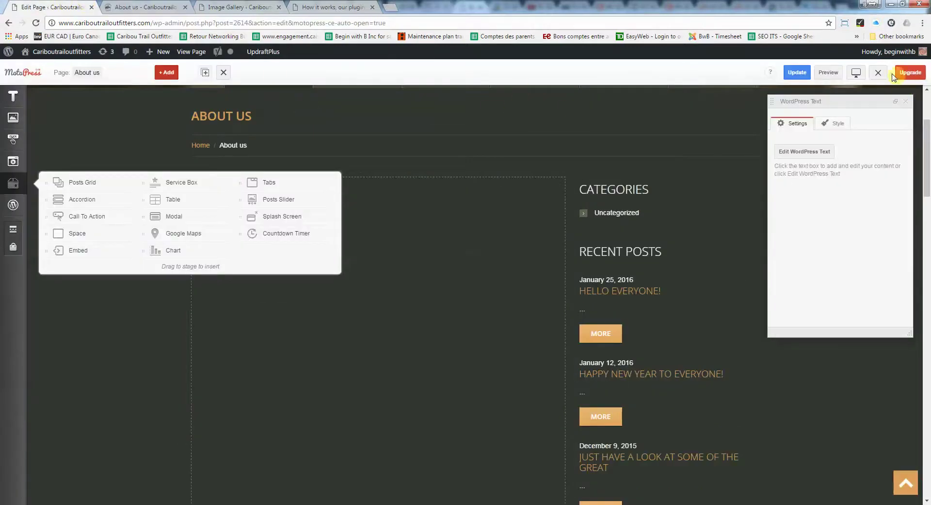
pyautogui.click(874, 74)
pyautogui.click(137, 5)
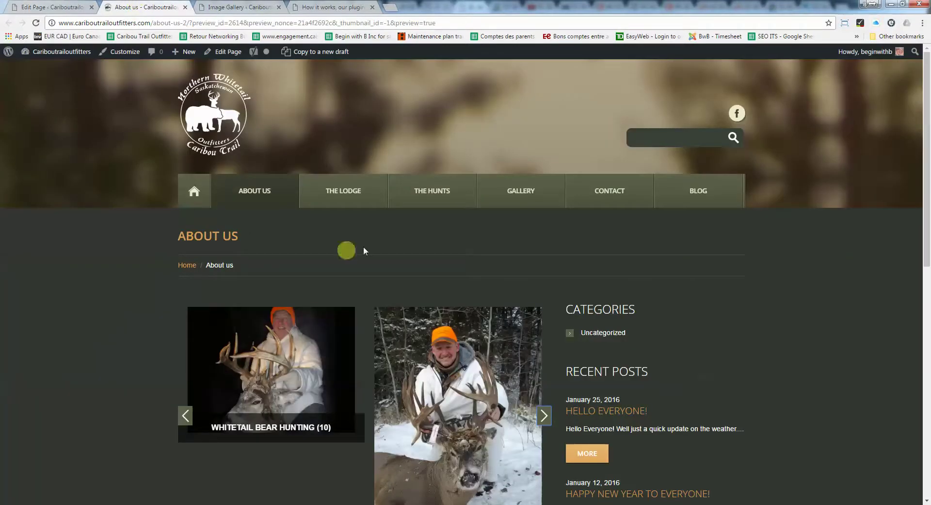
pyautogui.click(49, 7)
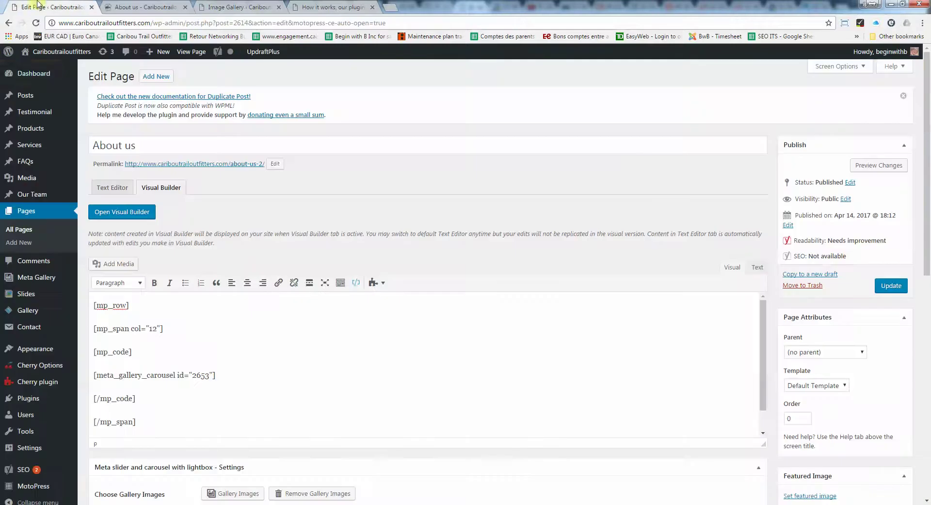
# Add a new page titled "test" with no content and publish it.
pyautogui.click(37, 216)
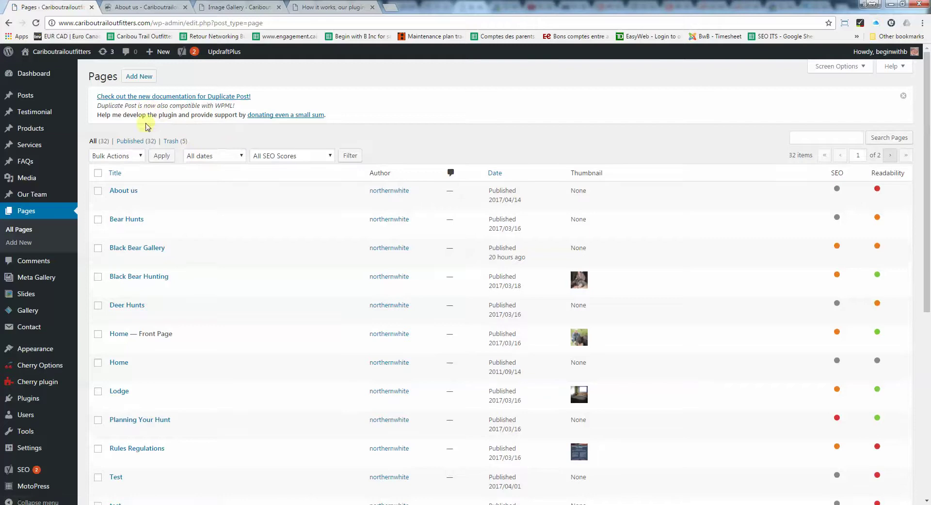
pyautogui.click(142, 78)
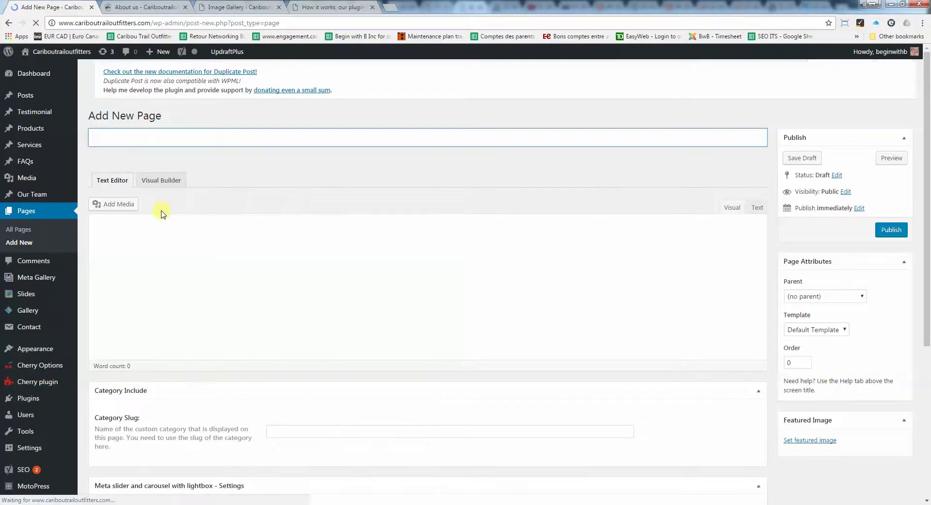
pyautogui.write('test')
pyautogui.click(176, 278)
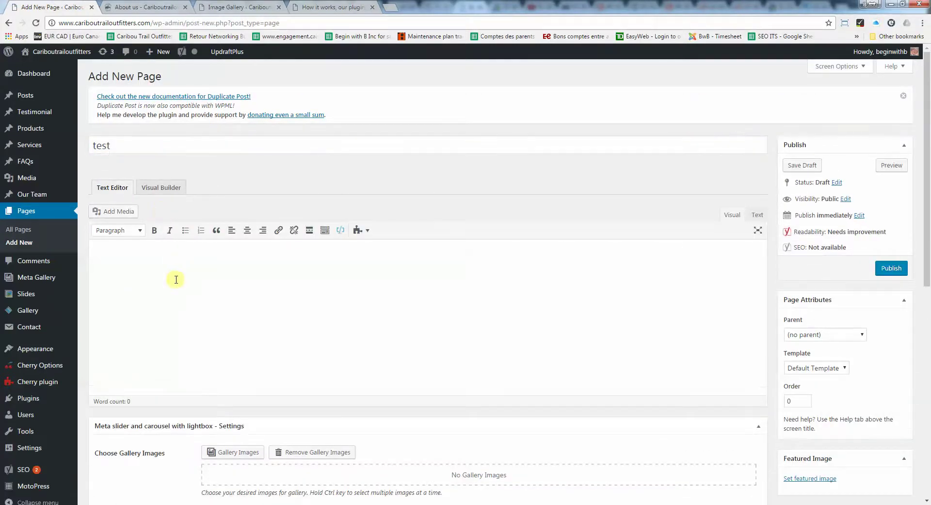
pyautogui.moveTo(127, 147); pyautogui.dragTo(73, 146)
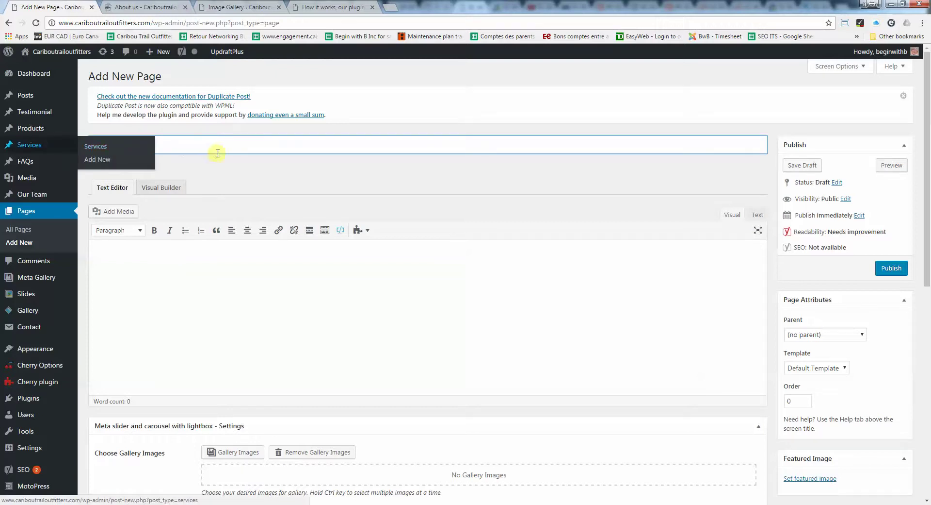
pyautogui.click(303, 309)
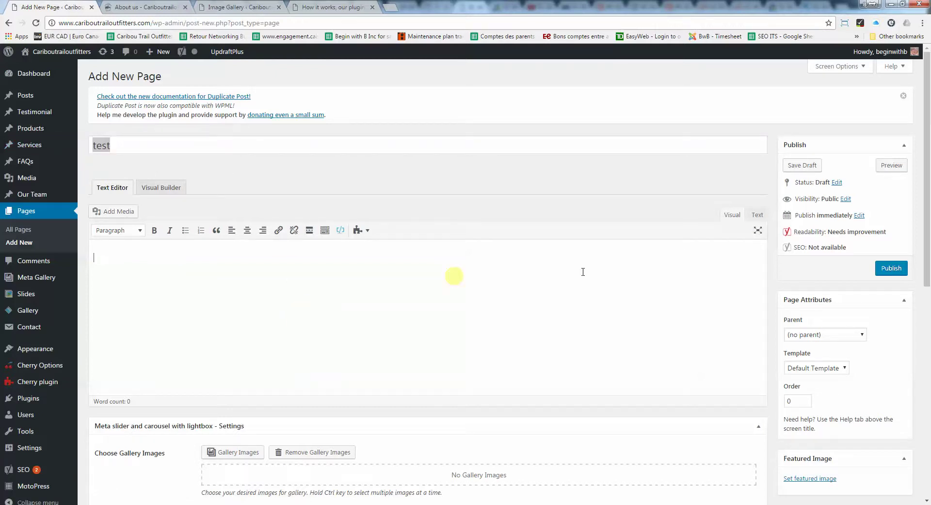
pyautogui.click(896, 269)
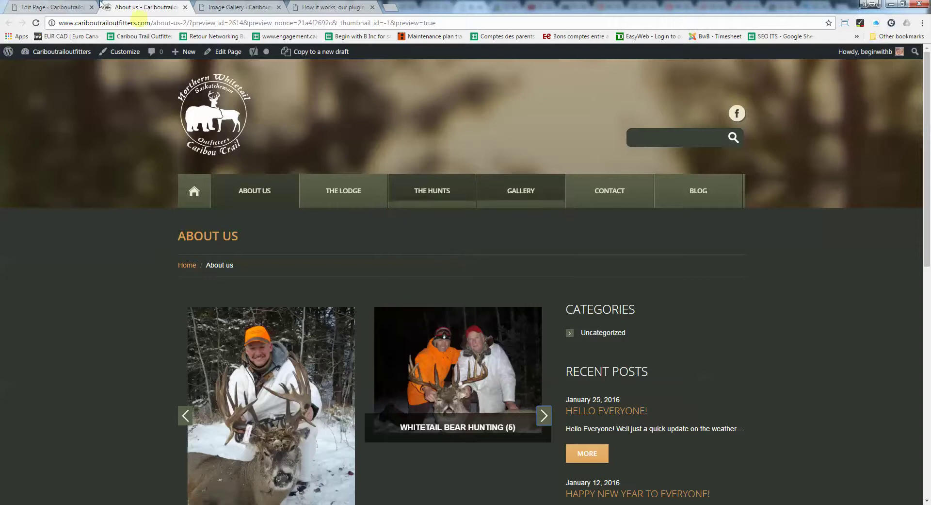
# Go to the site's menu management and load the Header Menu for editing.
pyautogui.click(71, 5)
pyautogui.scroll(-1, 35, 214)
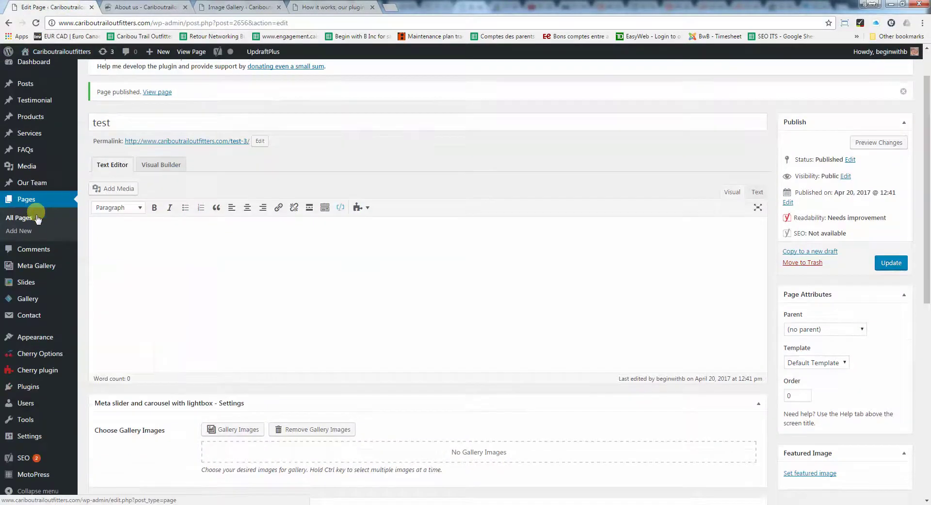
pyautogui.moveTo(73, 338)
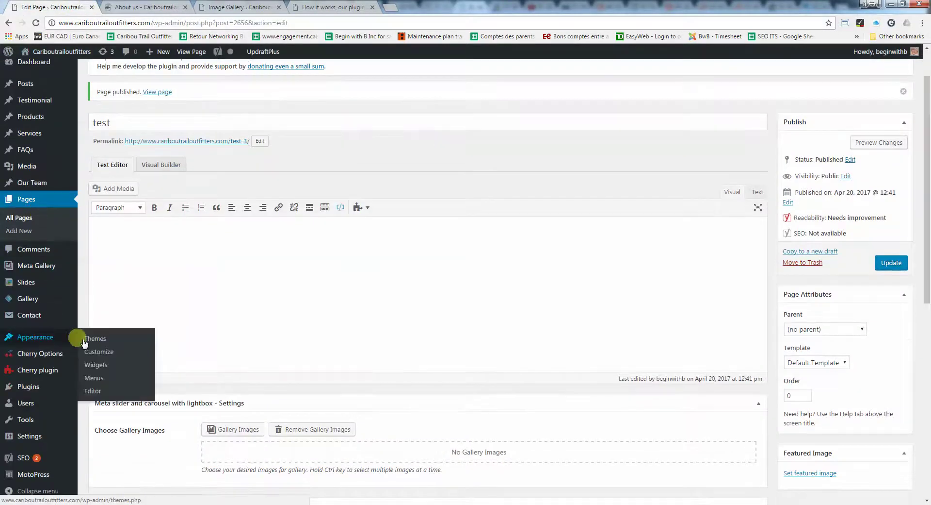
pyautogui.click(94, 378)
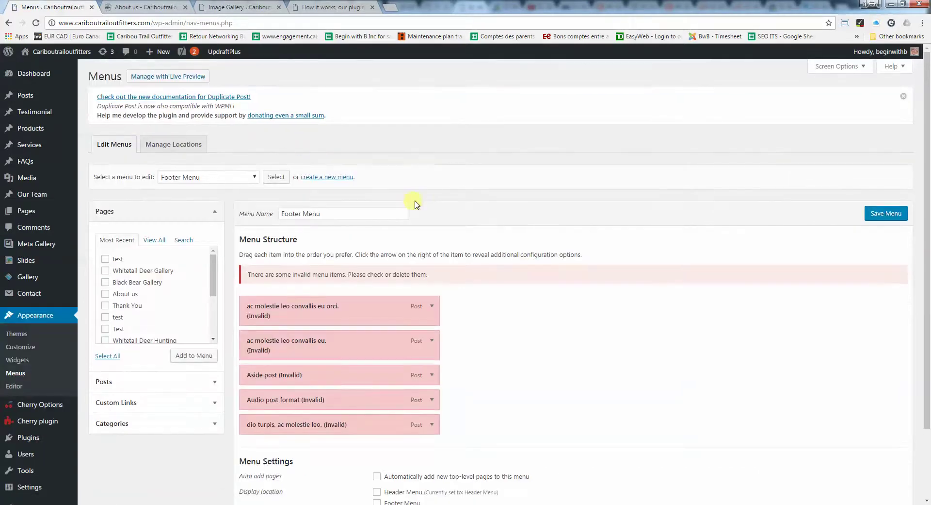
pyautogui.click(250, 176)
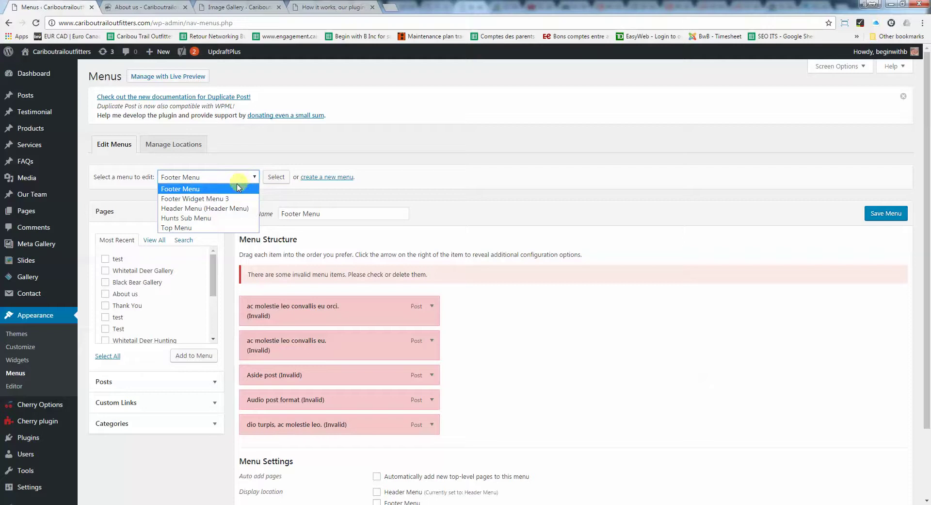
pyautogui.click(221, 209)
pyautogui.click(286, 176)
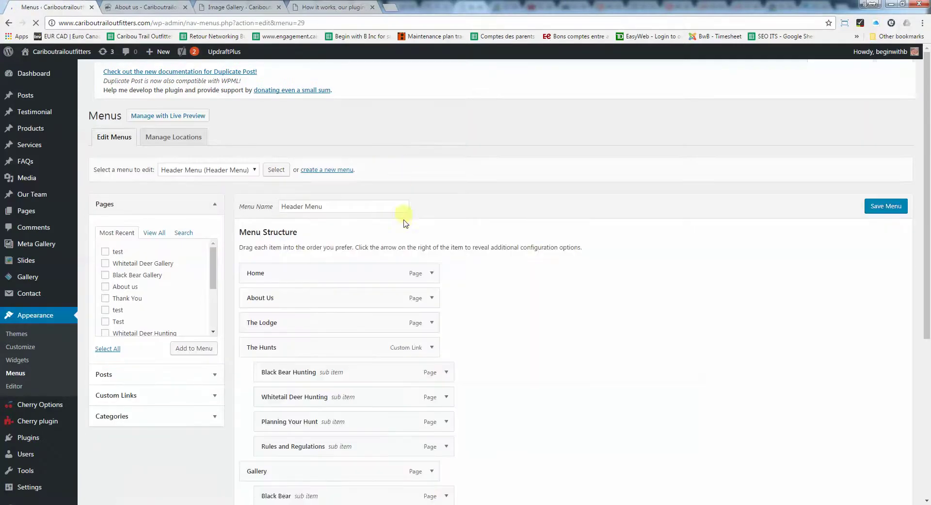
# Add the most recent test page to the Header Menu as its last item.
pyautogui.scroll(-3, 471, 245)
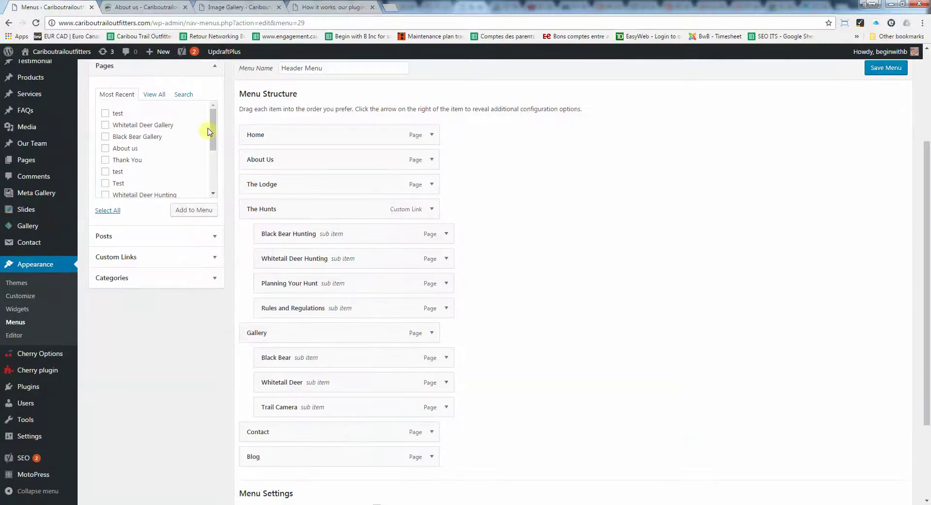
pyautogui.scroll(2, 117, 165)
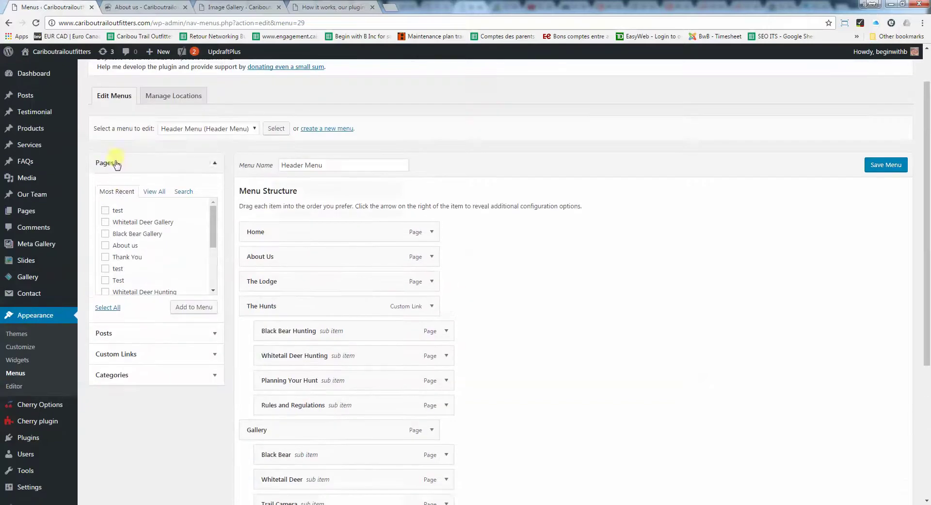
pyautogui.click(105, 210)
pyautogui.click(201, 308)
pyautogui.scroll(-5, 548, 312)
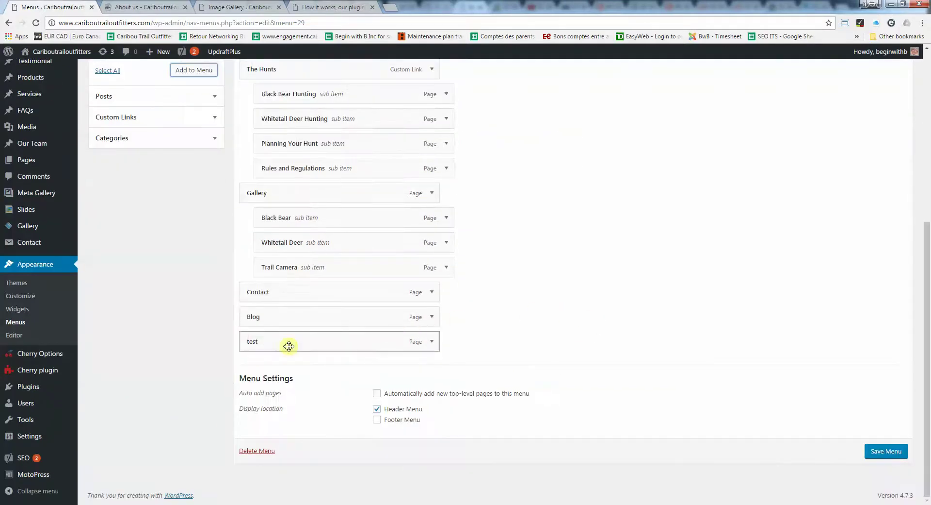
# Nest the test menu item under Blog as a sub item, and move it back to the top level.
pyautogui.scroll(2, 485, 328)
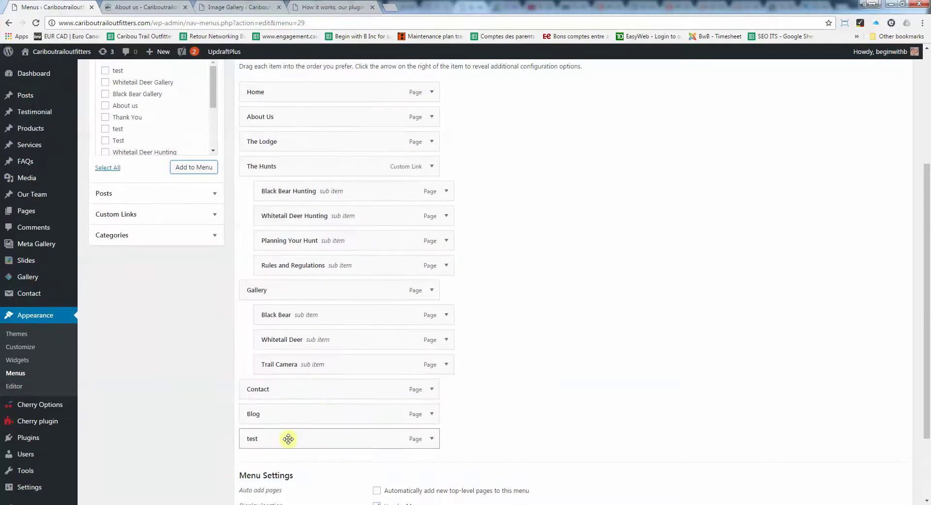
pyautogui.moveTo(289, 439); pyautogui.dragTo(273, 363)
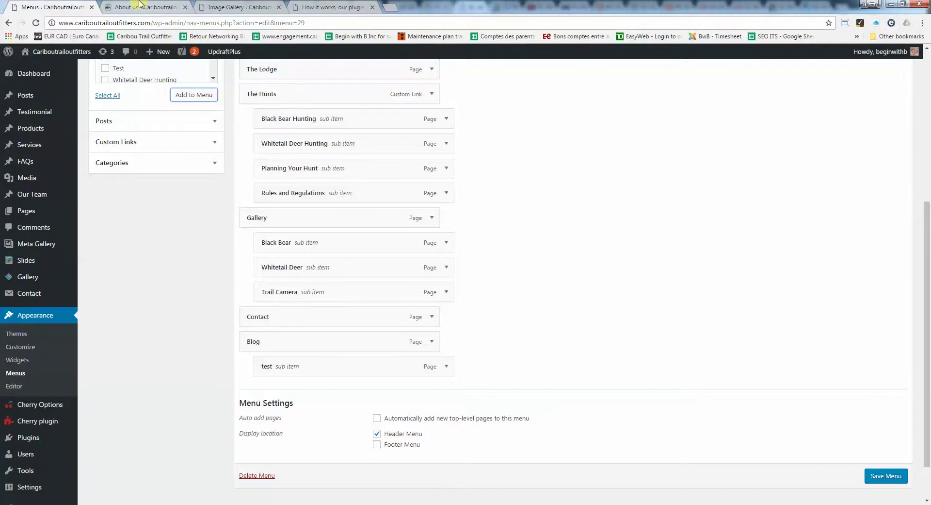
pyautogui.click(146, 7)
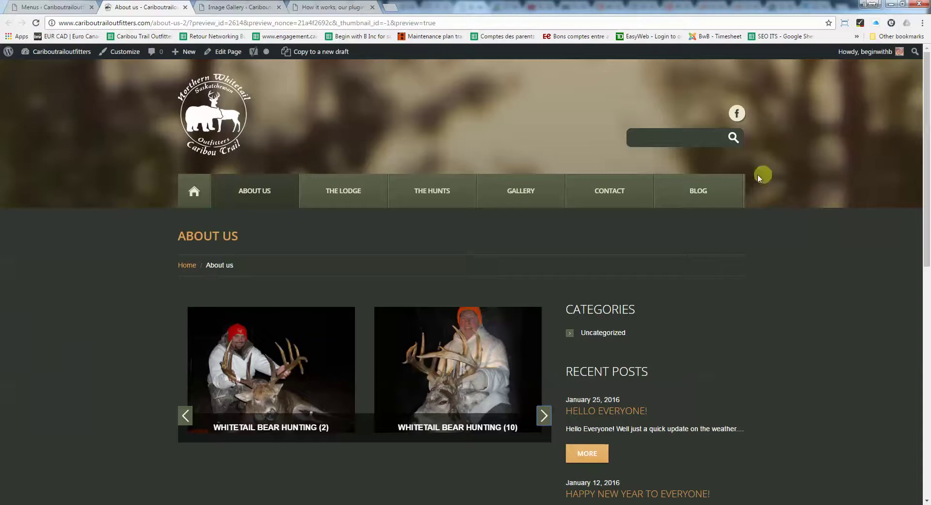
pyautogui.click(73, 7)
pyautogui.moveTo(336, 370); pyautogui.dragTo(320, 367)
pyautogui.moveTo(231, 503)
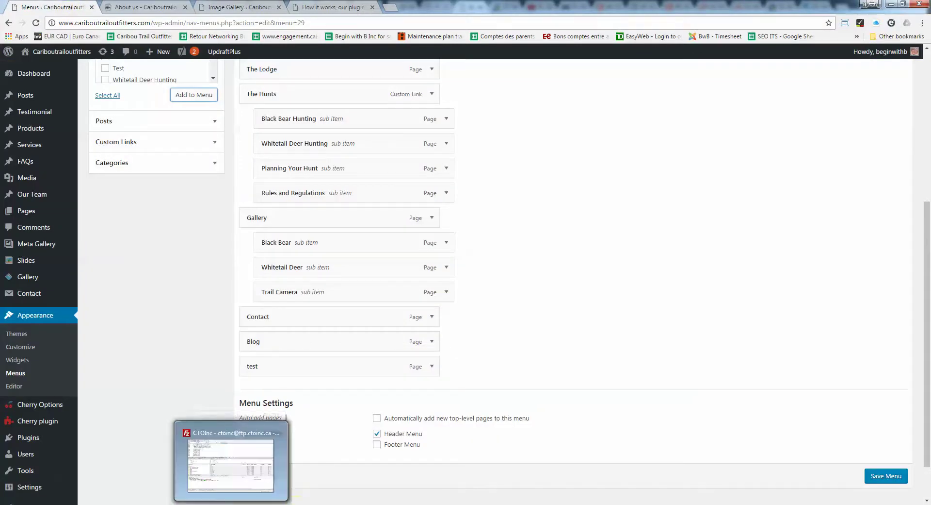
# Remove the test item from the Header Menu structure.
pyautogui.click(144, 8)
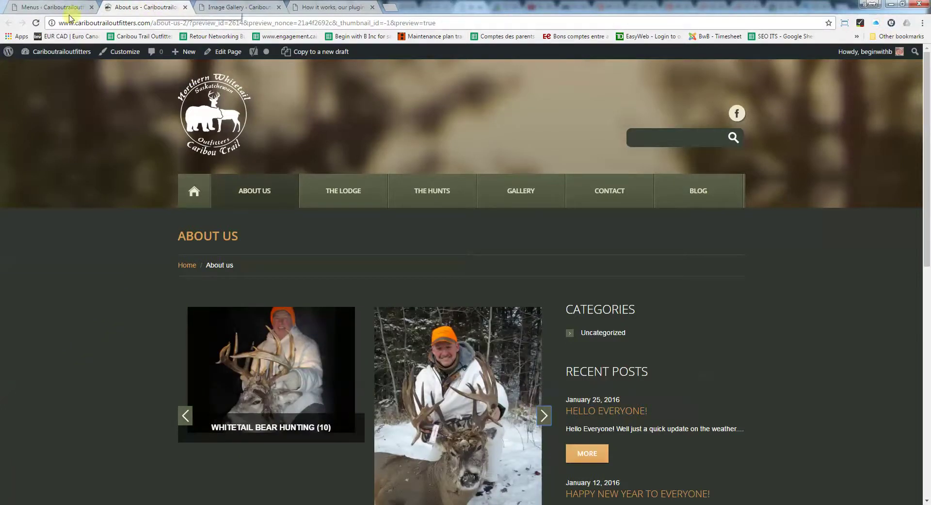
pyautogui.click(31, 5)
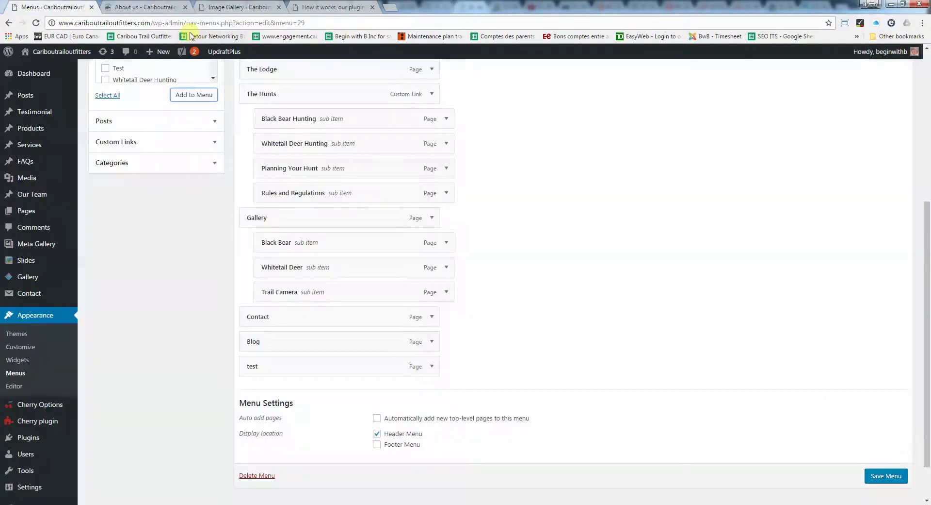
pyautogui.click(429, 364)
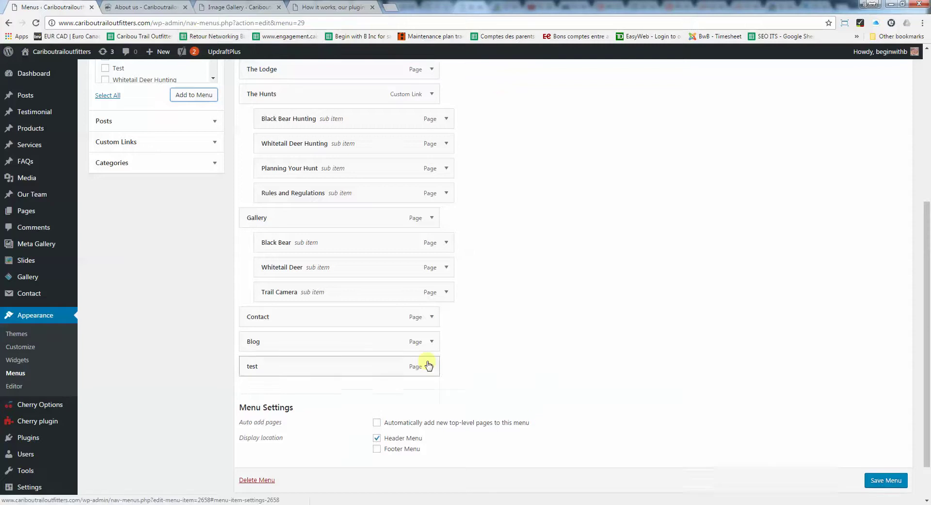
pyautogui.click(251, 450)
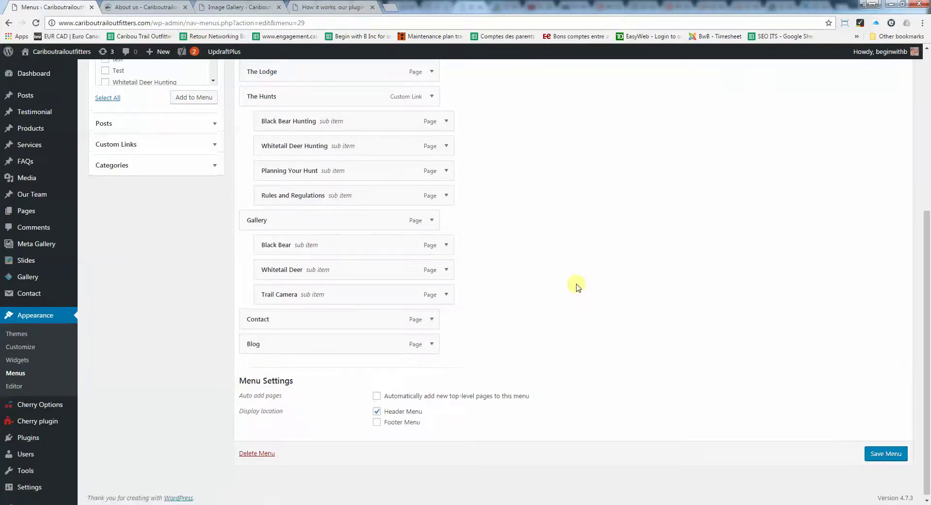
# Examine the site navigation, including the submenu of The Hunts, and the carousel on the About us preview.
pyautogui.scroll(5, 577, 286)
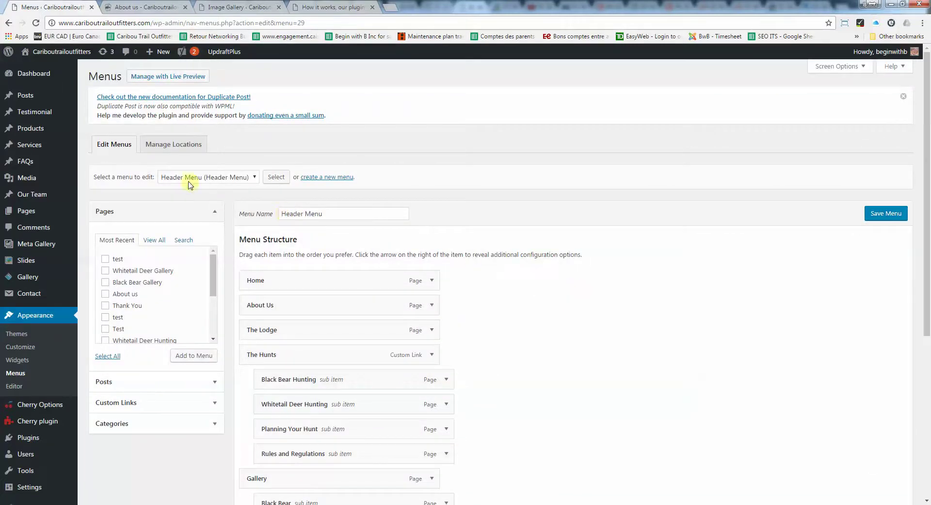
pyautogui.click(138, 6)
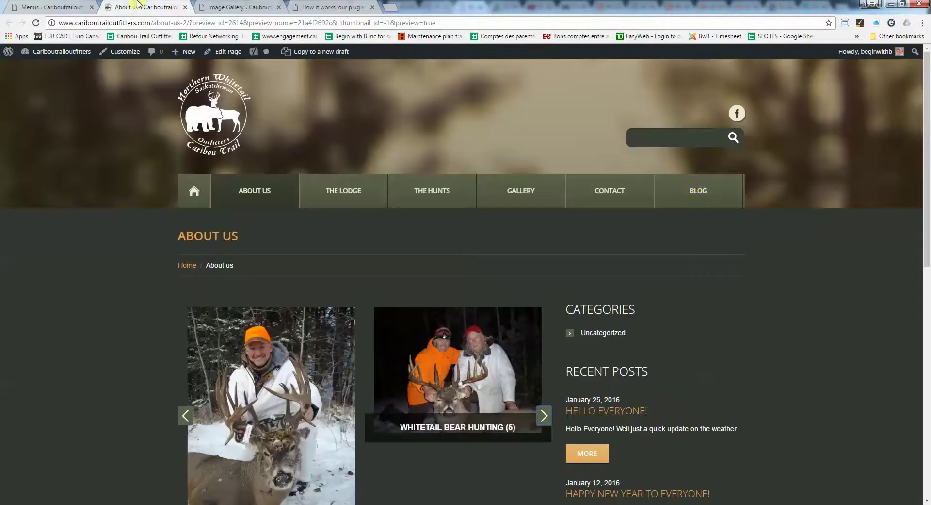
pyautogui.scroll(-2, 488, 201)
pyautogui.moveTo(456, 204)
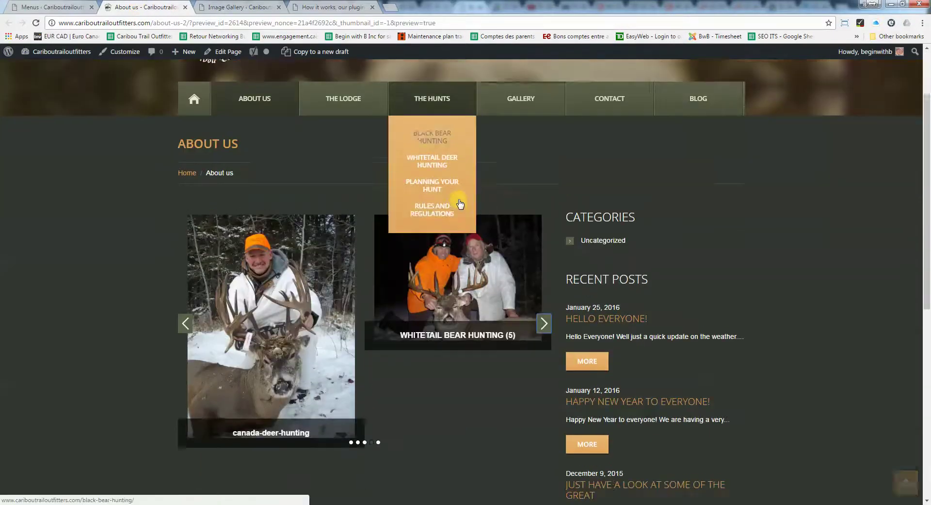
pyautogui.scroll(-4, 459, 203)
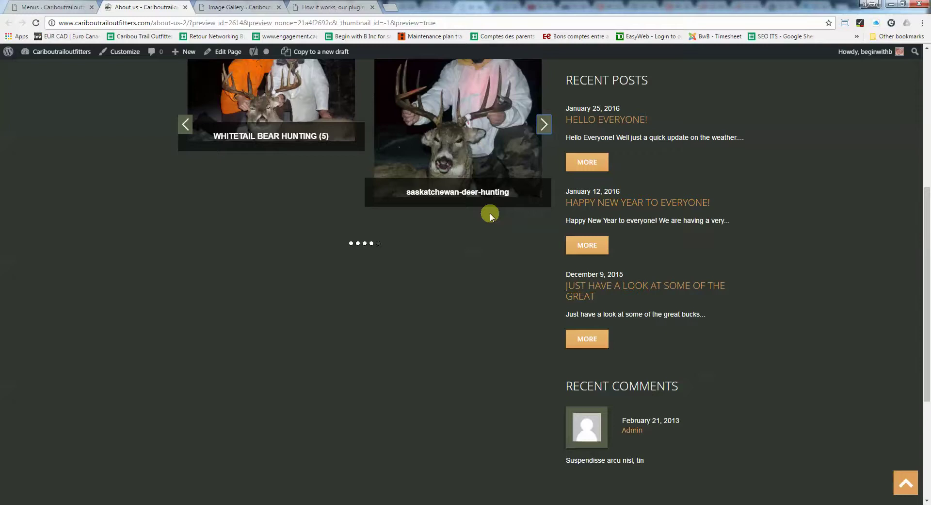
pyautogui.scroll(3, 491, 215)
pyautogui.scroll(2, 491, 217)
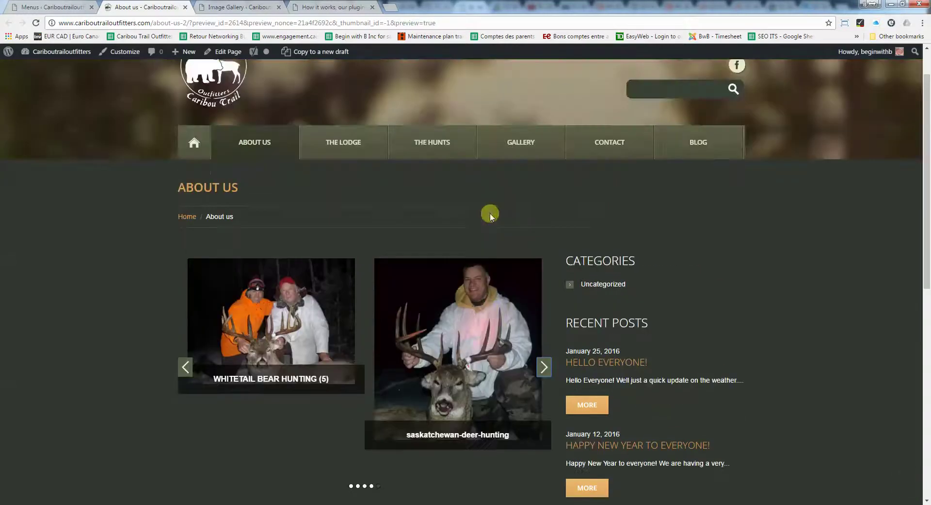
pyautogui.scroll(1, 726, 220)
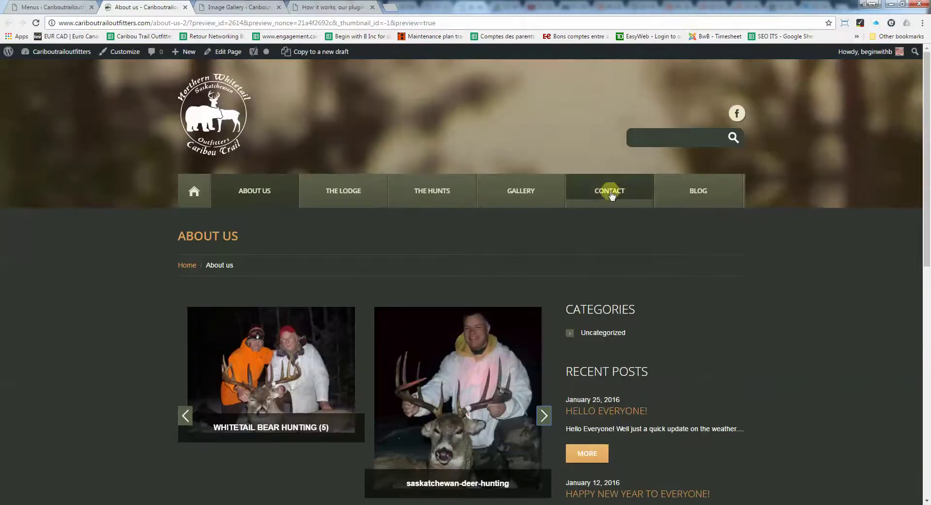